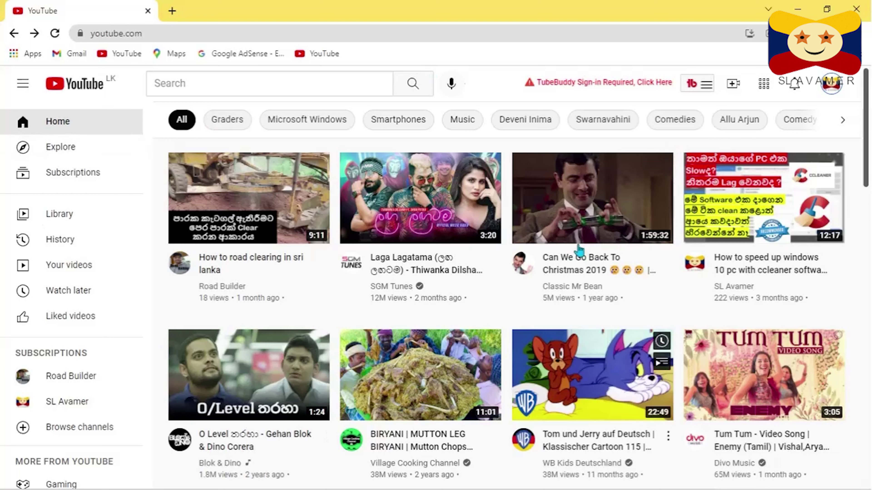
- Open the YouTube account settings and start creating a new channel
mouse_move(578, 253)
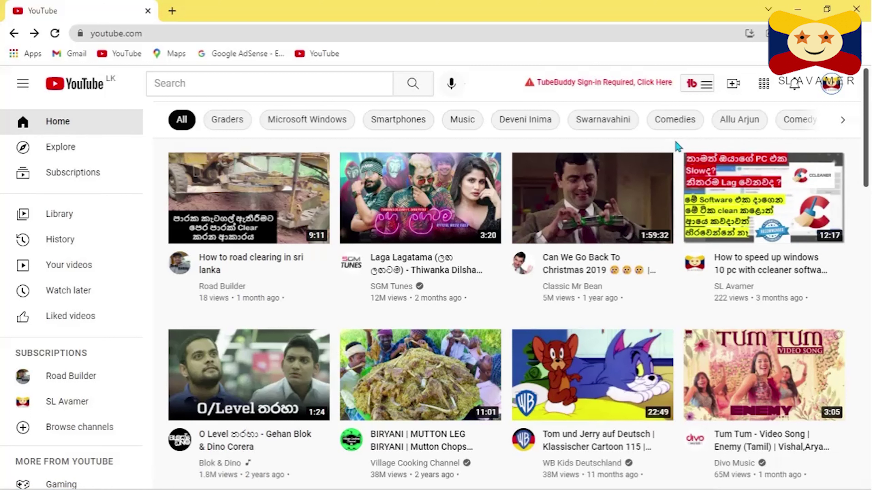
left_click(831, 88)
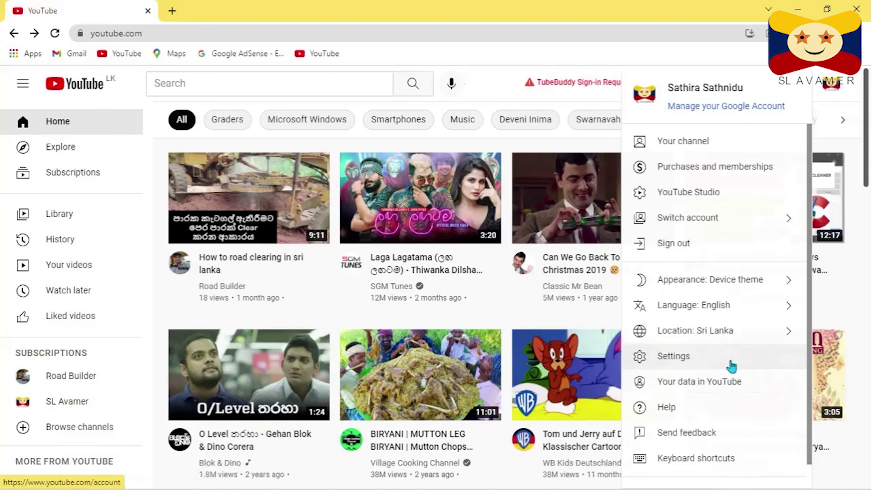
left_click(713, 363)
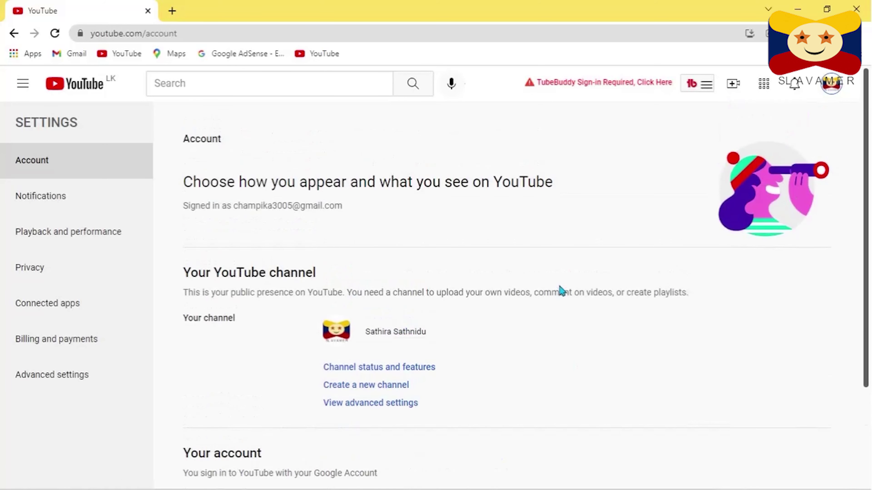
scroll(584, 378, "down", 3)
scroll(481, 340, "down", 1)
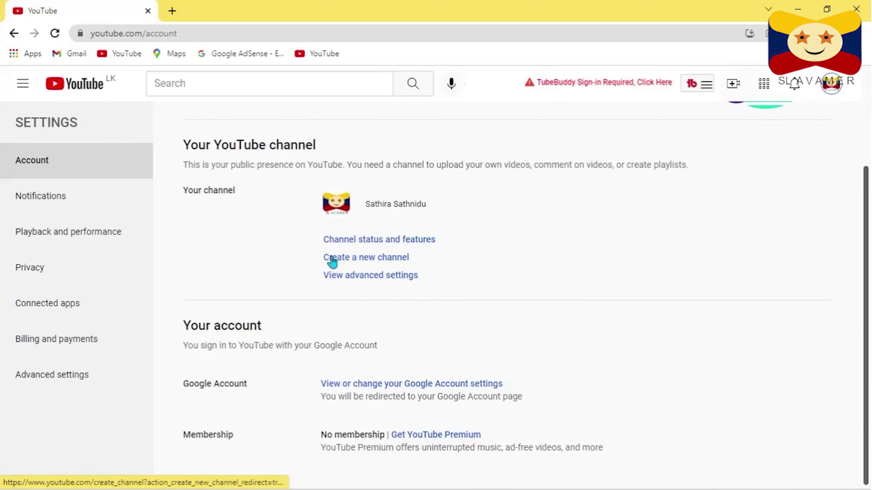
left_click(381, 258)
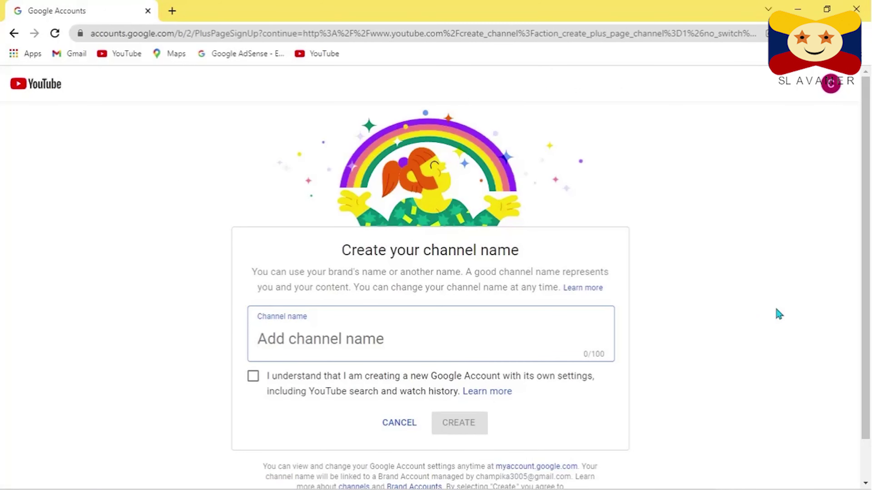
- Enter the owner's full name as the channel name, accept the new Google Account acknowledgement and create the channel
scroll(721, 311, "down", 1)
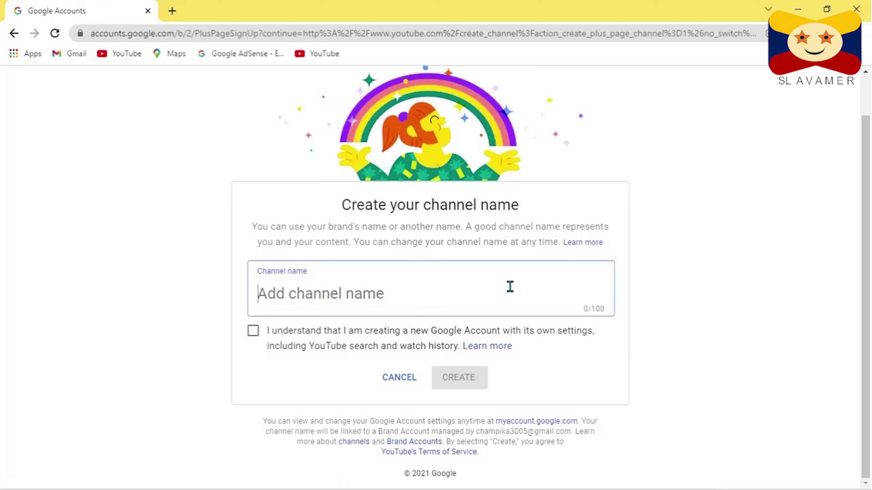
type("Sathira Sathnidu")
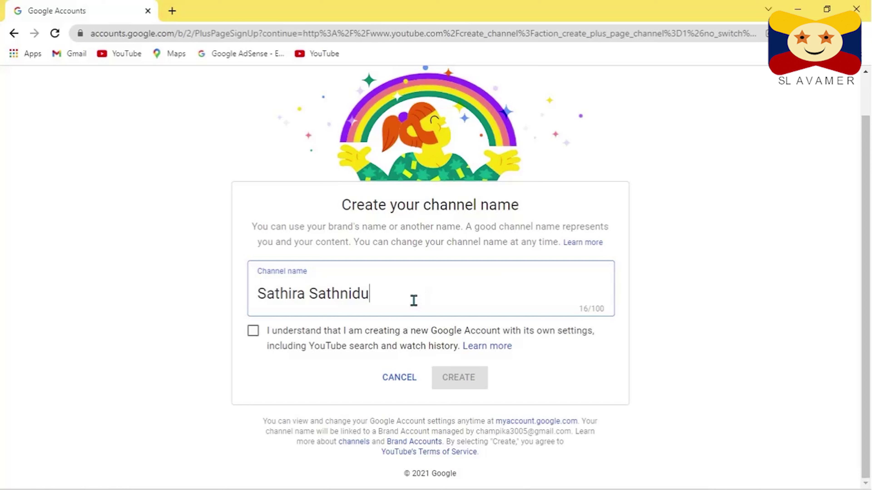
left_click(260, 333)
left_click(460, 381)
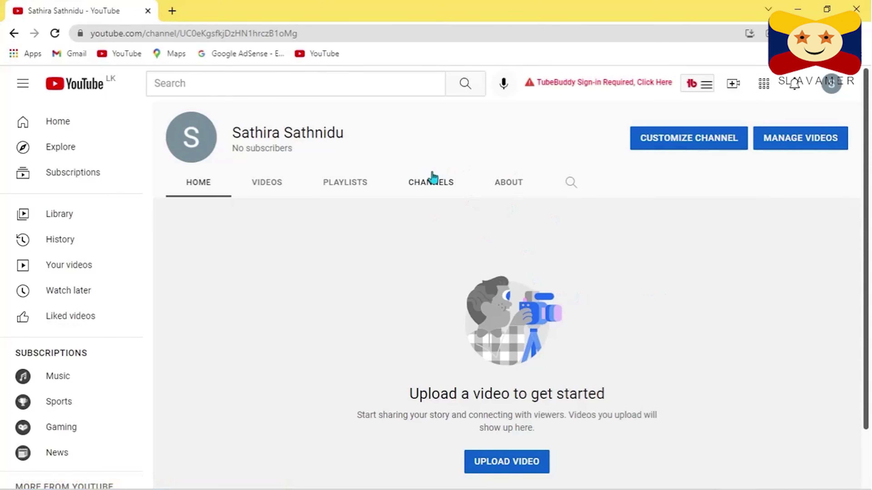
left_click(203, 153)
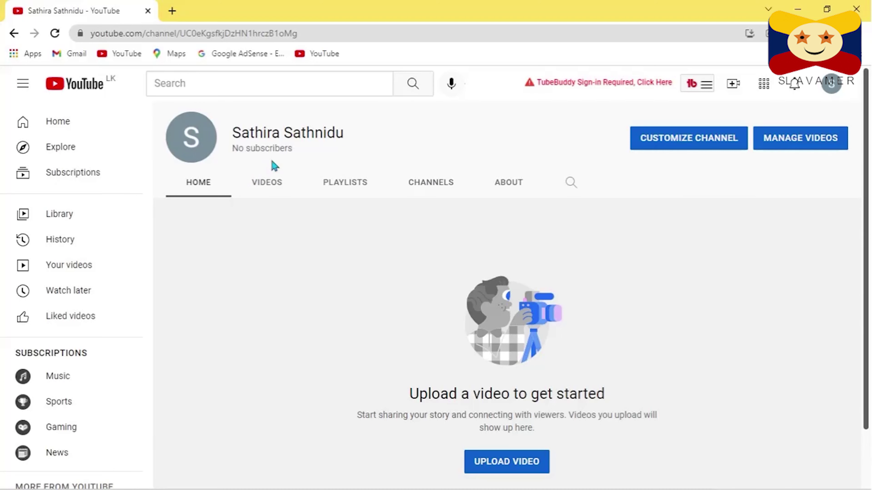
- Switch from the newly created channel back to the original channel with the logo picture
left_click(832, 86)
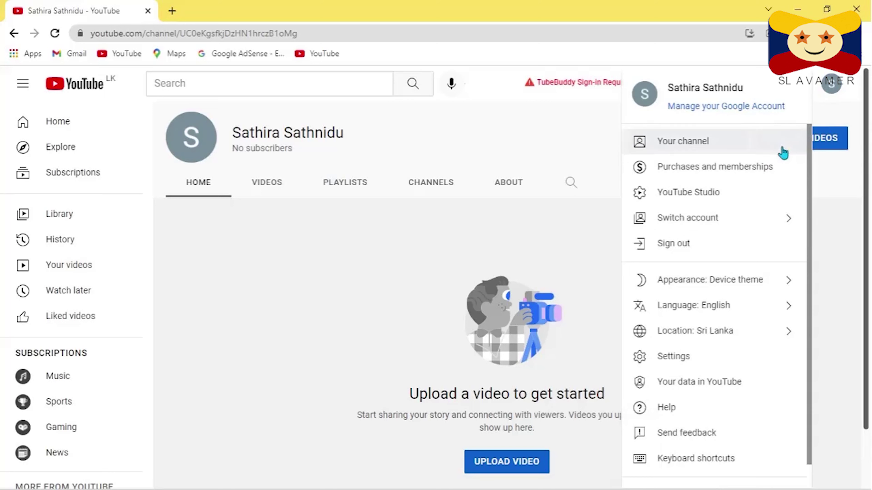
left_click(731, 226)
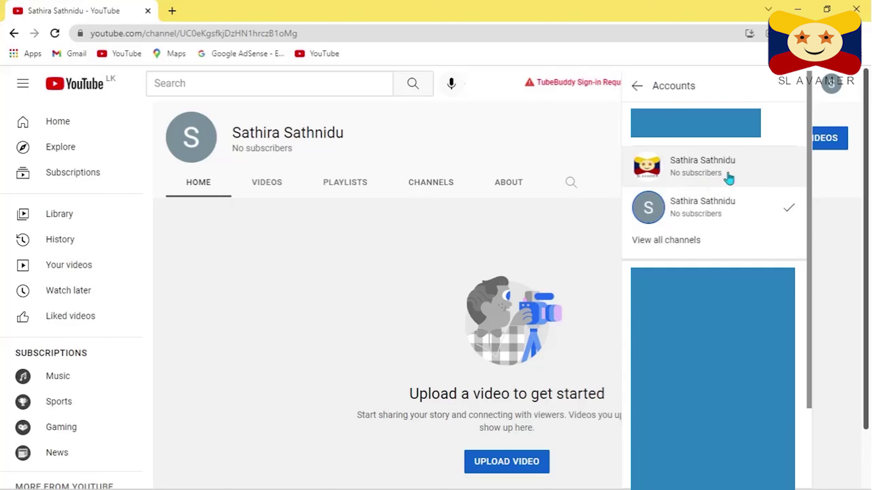
left_click(754, 169)
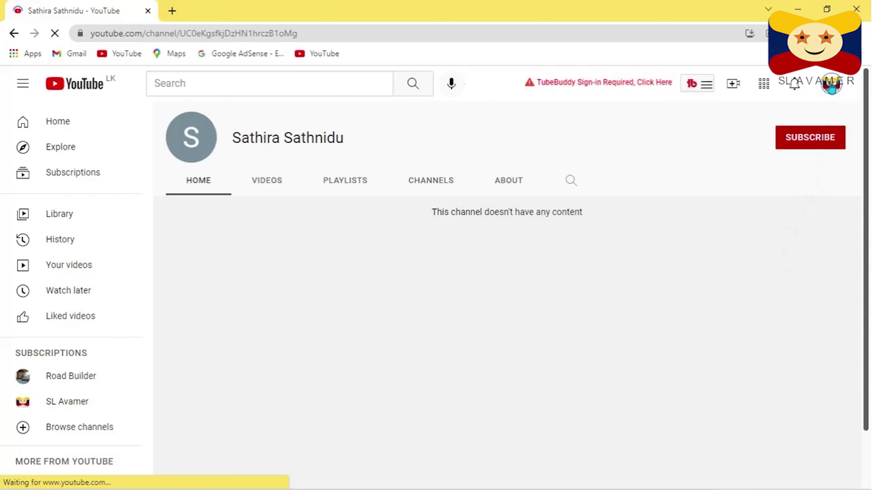
- Go to the list of managed channels in the account settings and start creating another channel
left_click(831, 86)
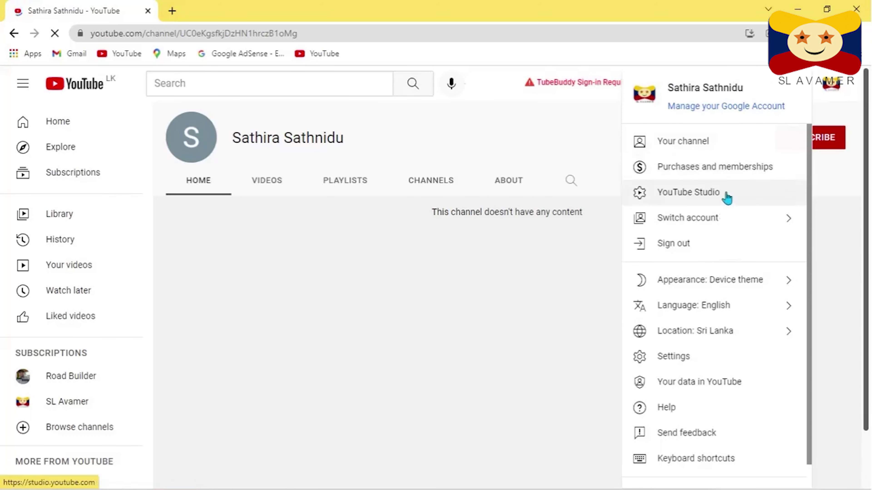
left_click(712, 358)
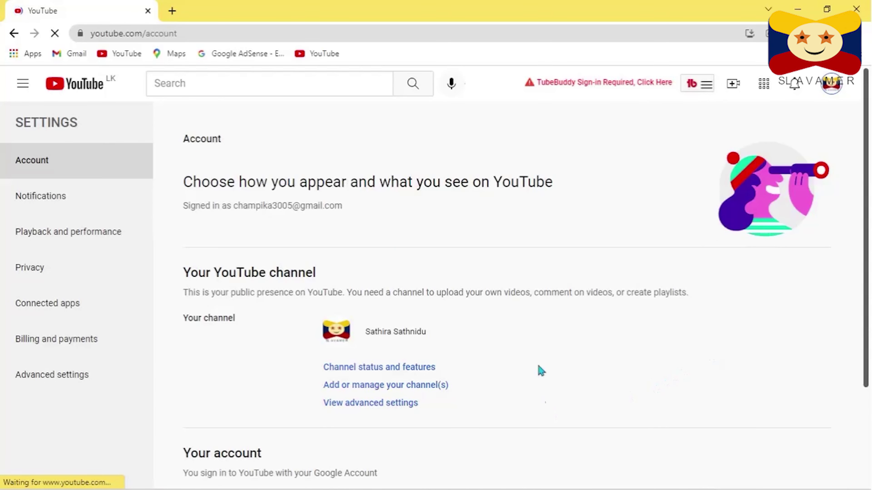
scroll(559, 332, "down", 2)
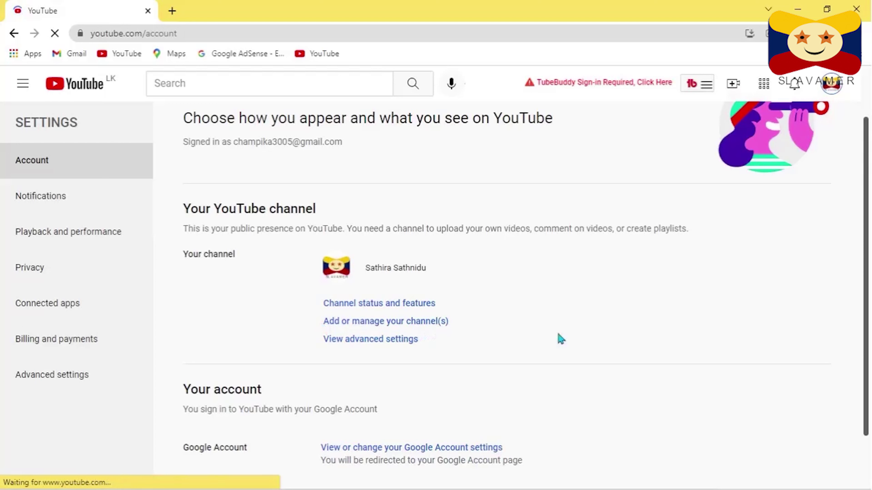
left_click(403, 328)
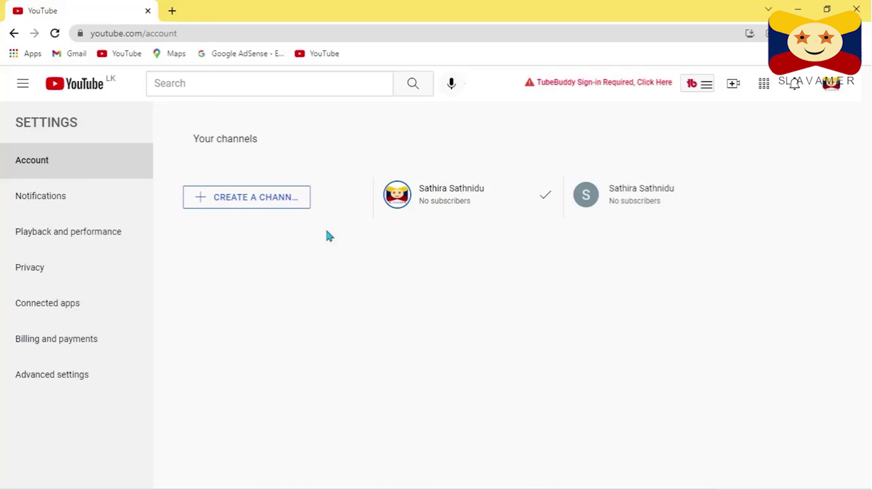
left_click(268, 203)
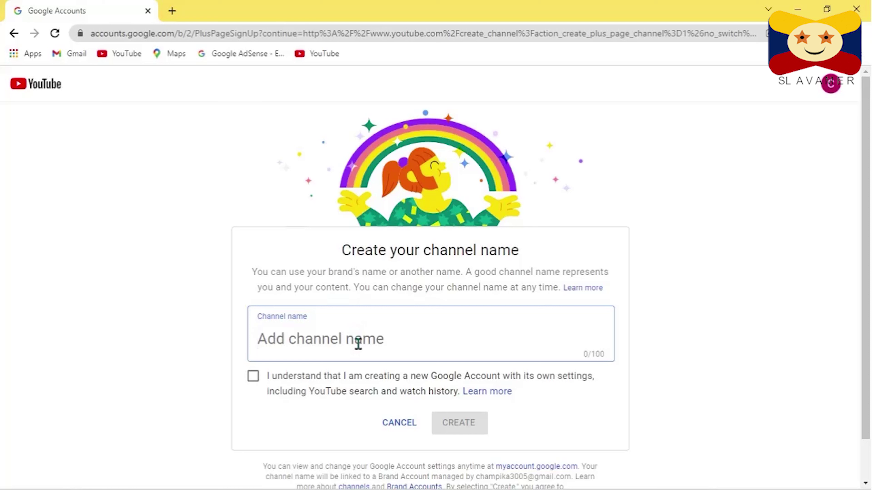
- Enter the owner's first name as the channel name, accept the new Google Account acknowledgement and create the channel
type("Sathira")
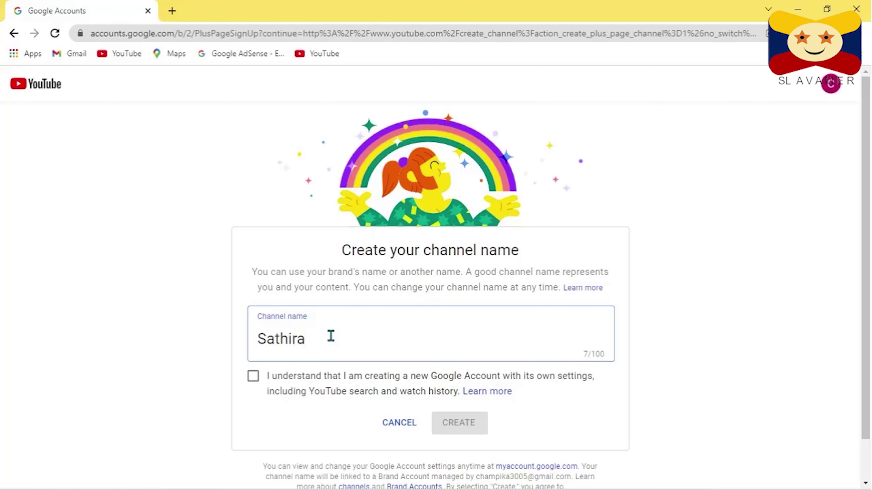
left_click(253, 376)
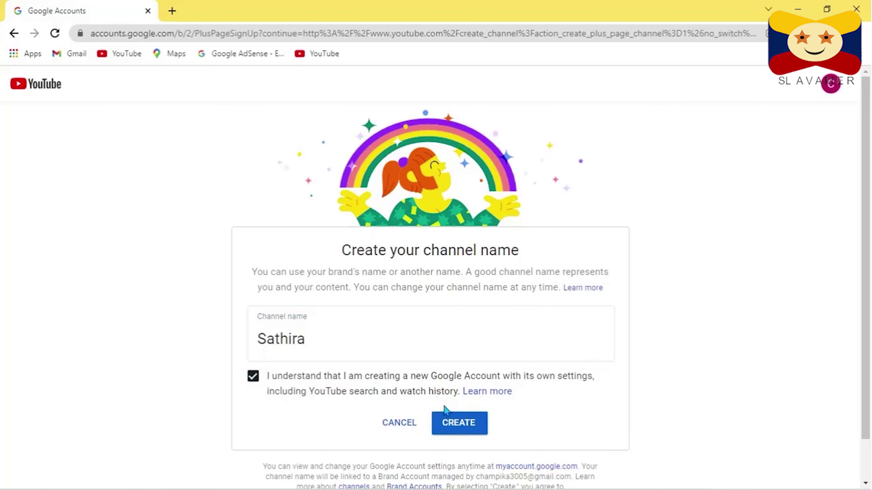
left_click(474, 432)
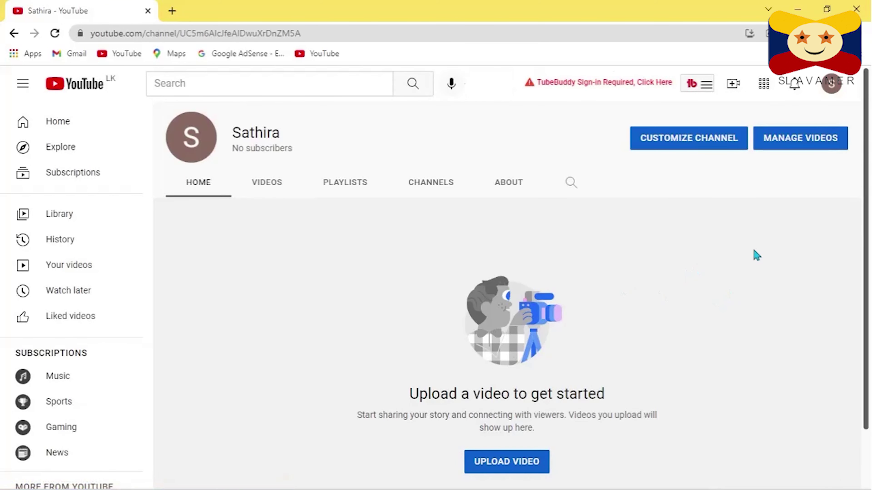
- Switch the active account from the second new channel to the original channel with the logo picture
left_click(830, 86)
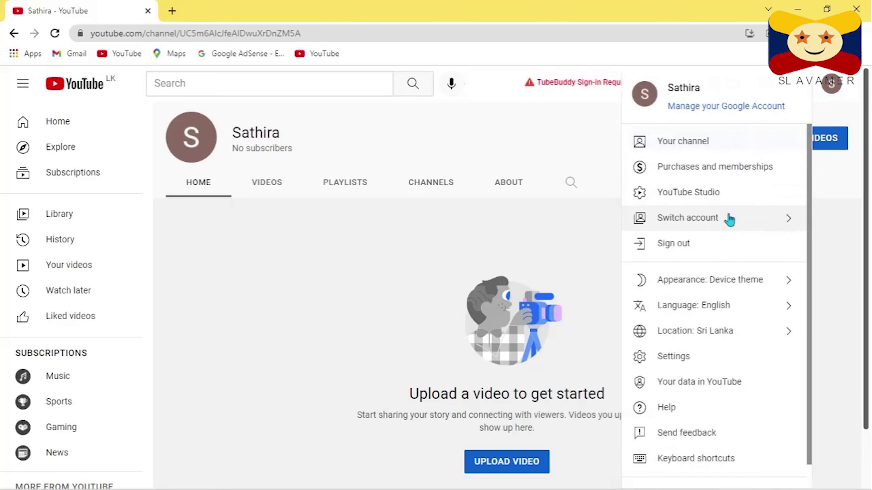
left_click(745, 220)
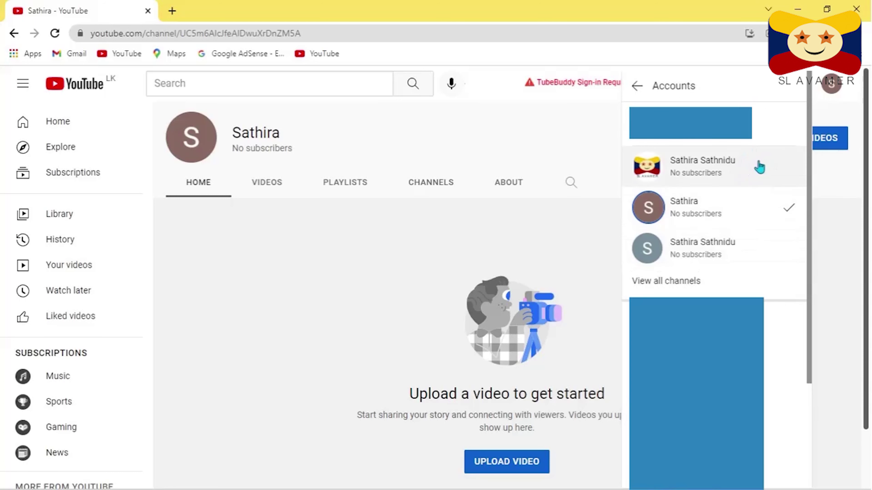
left_click(747, 169)
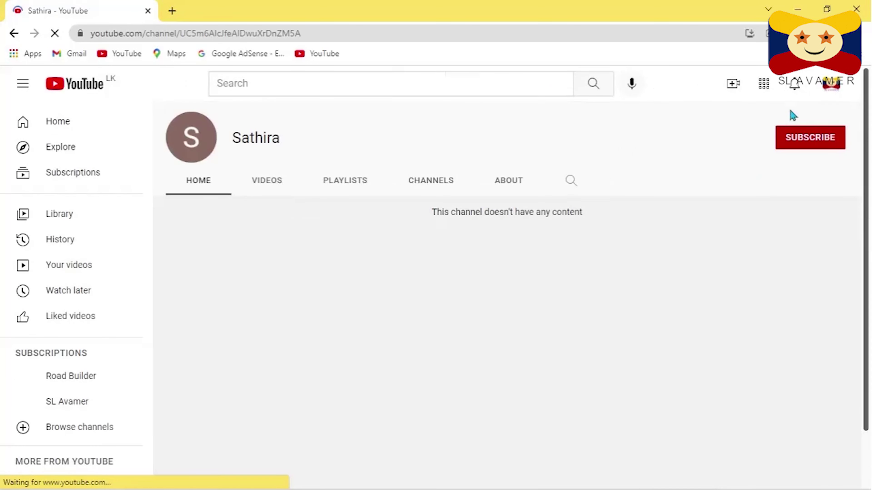
- Open the original channel's advanced settings and start moving the channel to a brand account
left_click(822, 89)
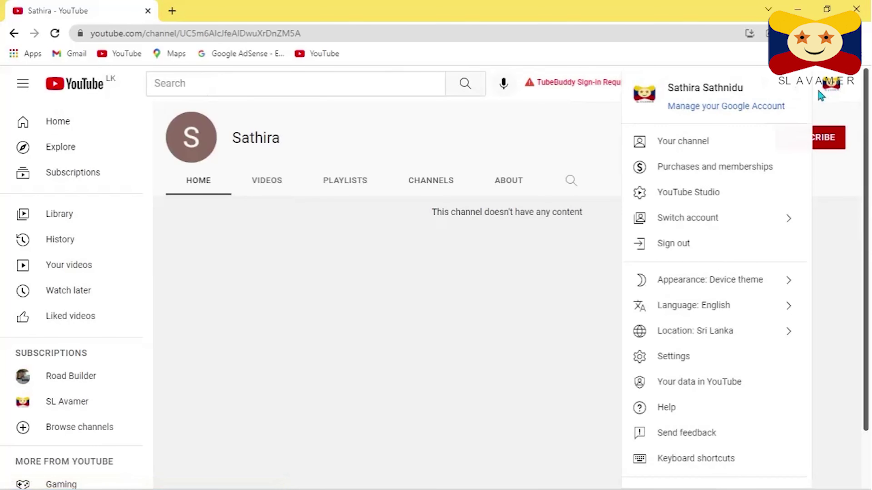
left_click(727, 358)
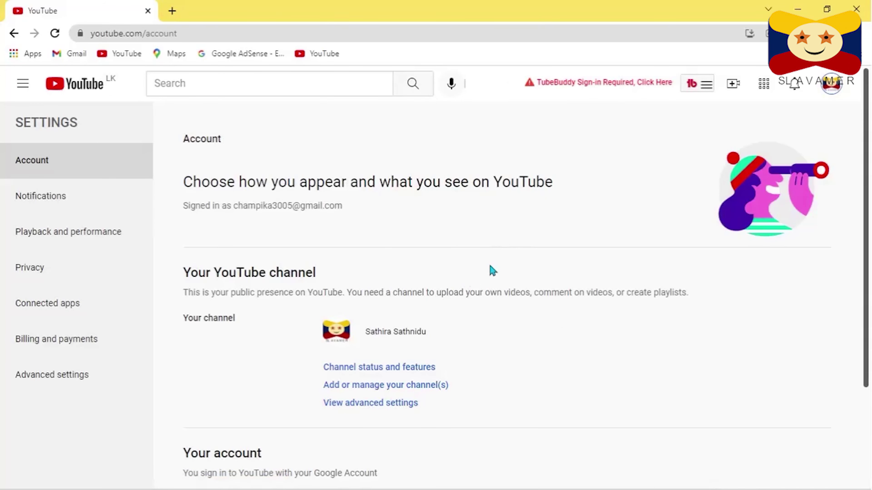
scroll(632, 374, "down", 3)
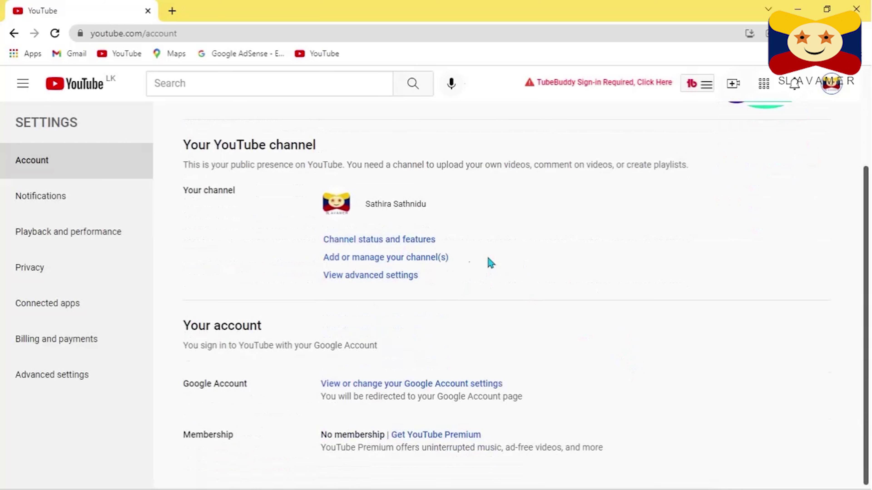
scroll(577, 296, "up", 3)
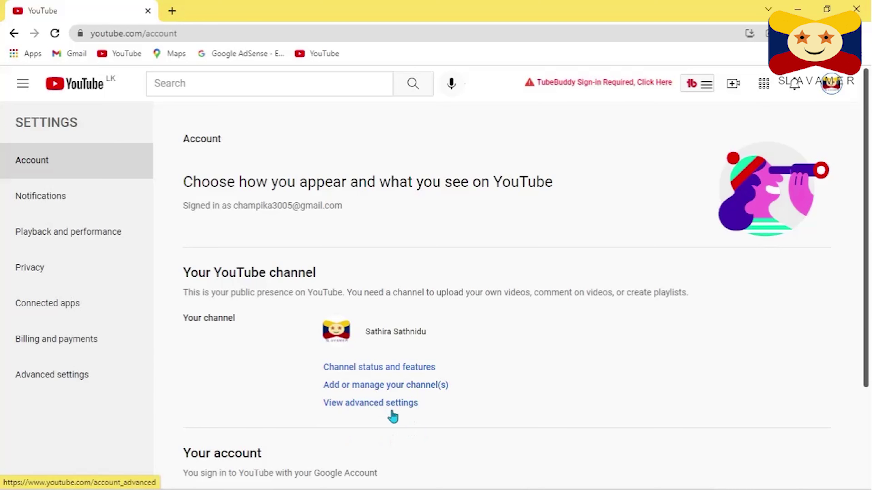
left_click(112, 384)
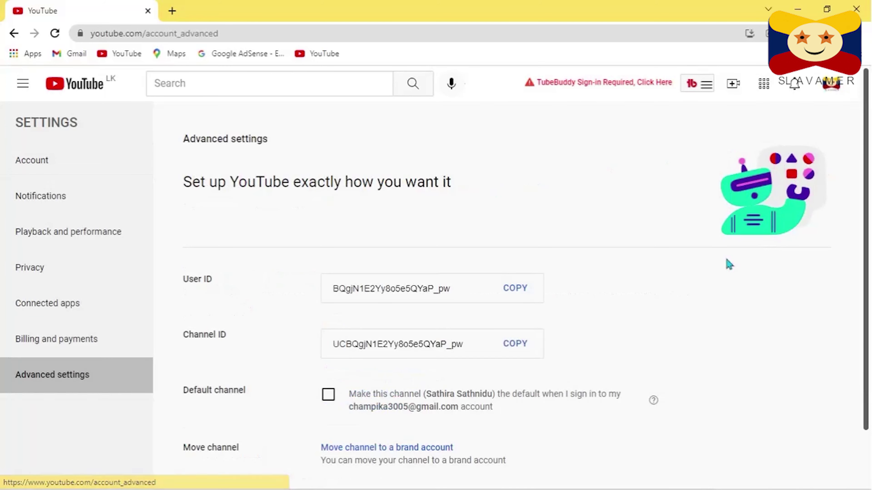
scroll(738, 280, "down", 2)
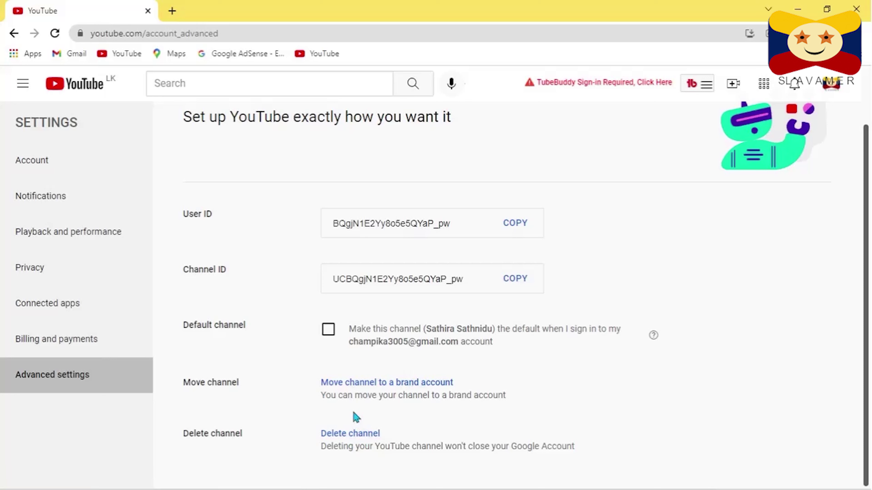
left_click(399, 390)
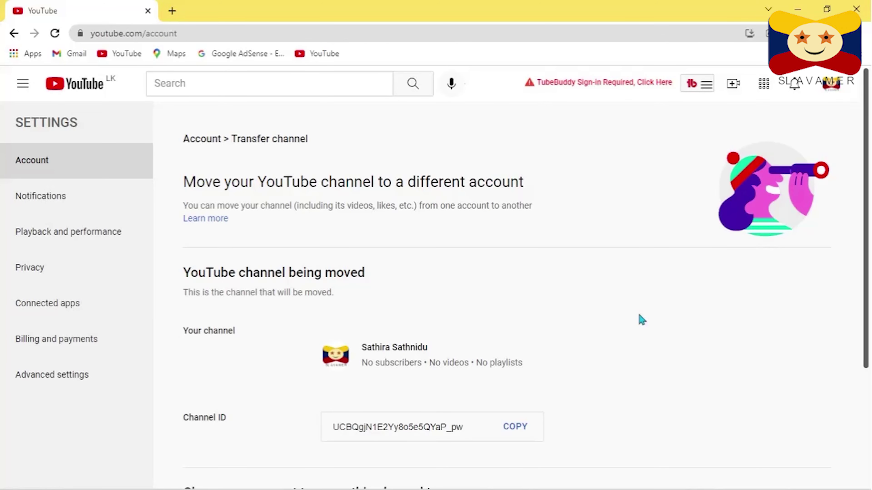
- Replace the channel of the first listed brand account, acknowledging and confirming that channel's permanent deletion
scroll(641, 319, "down", 3)
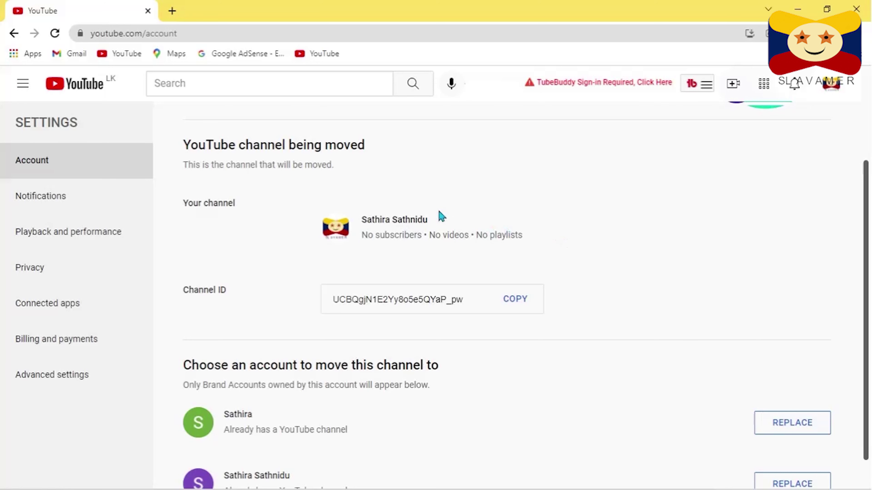
scroll(430, 226, "down", 1)
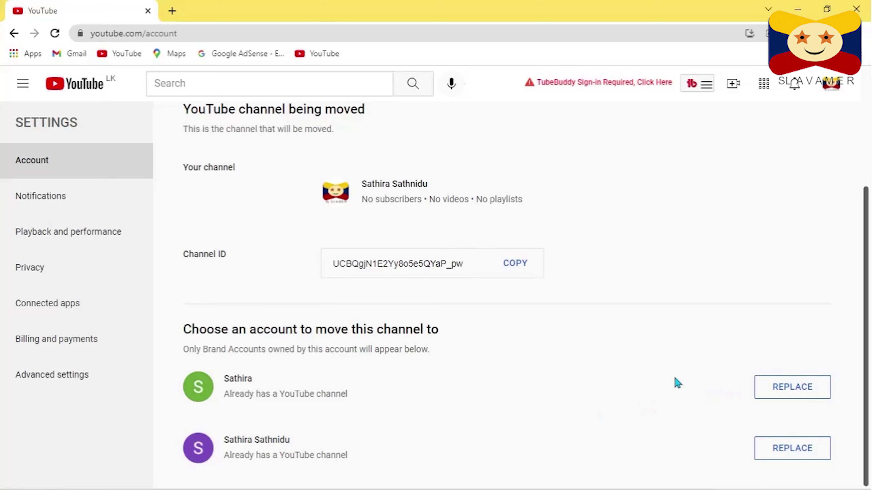
left_click(799, 389)
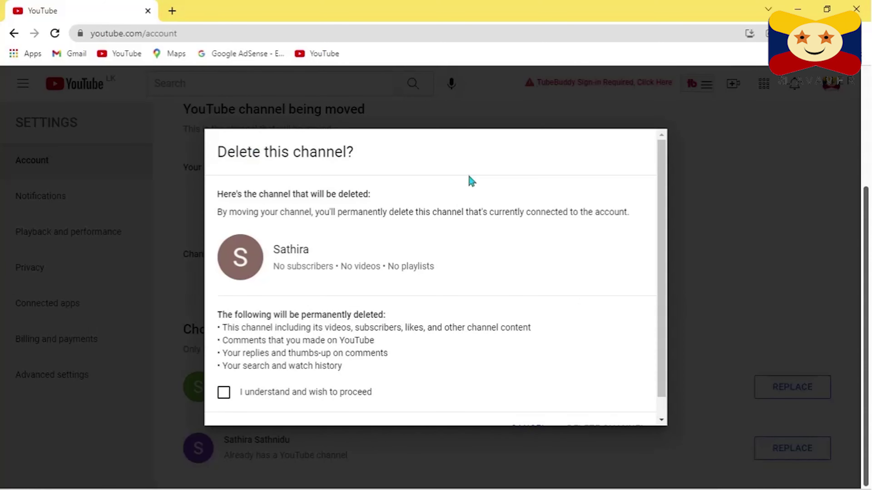
scroll(555, 243, "down", 1)
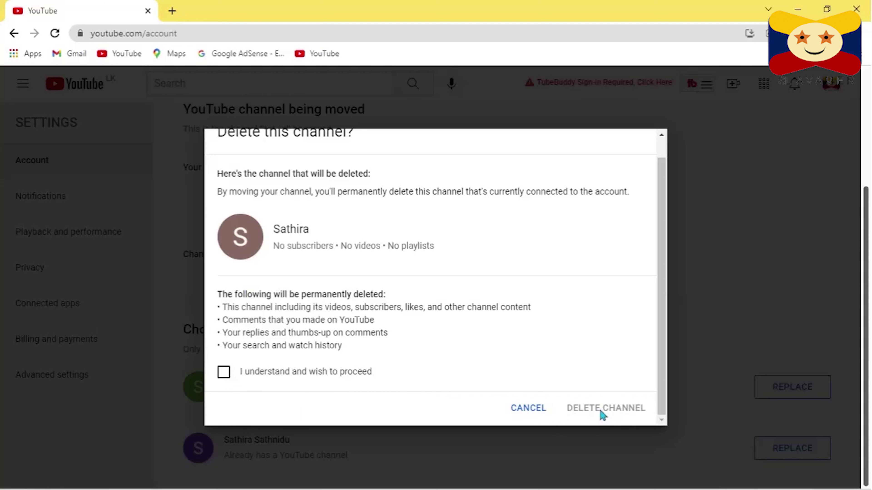
left_click(224, 374)
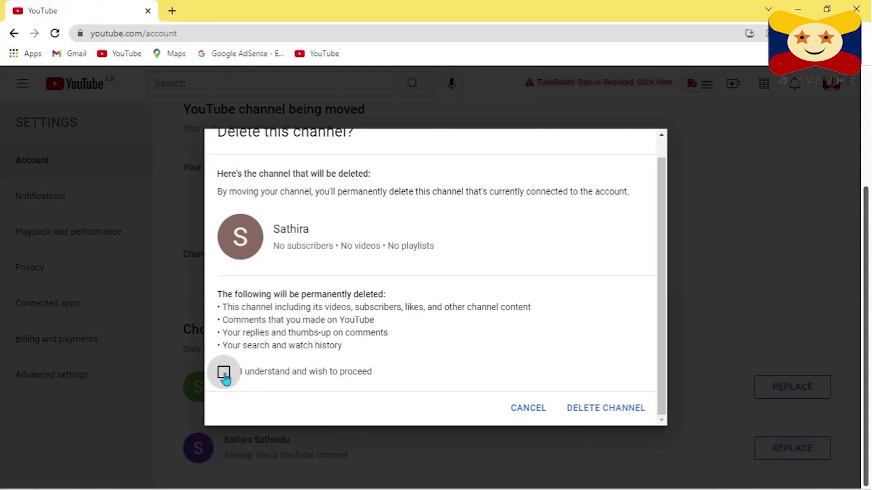
left_click(617, 414)
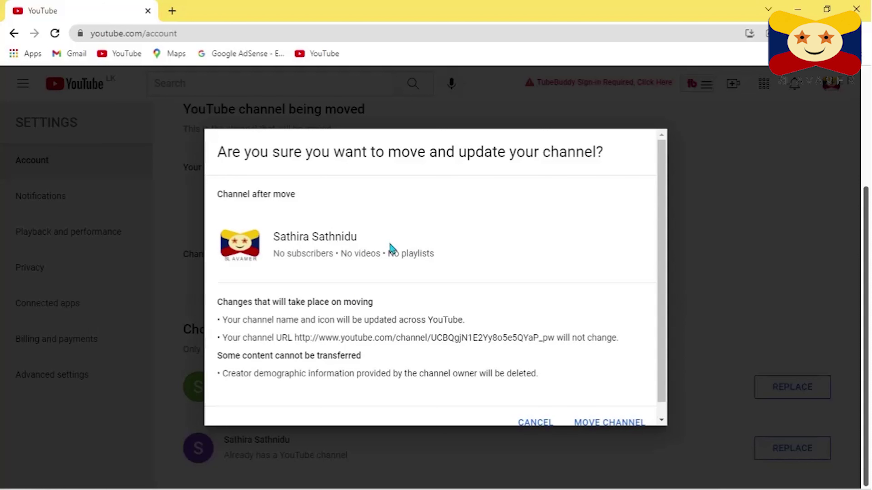
- Review the changes that moving will cause and confirm moving the original channel to the chosen brand account
scroll(393, 245, "down", 1)
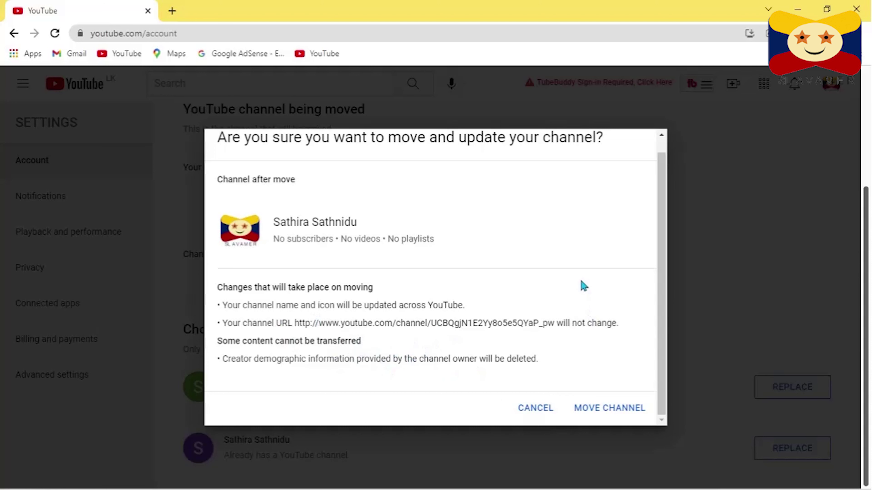
scroll(581, 280, "up", 1)
left_click_drag(223, 359, 542, 369)
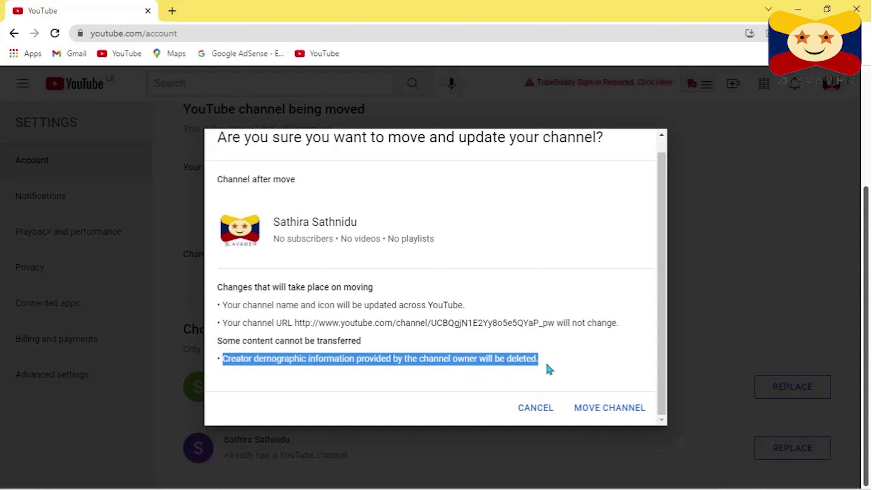
left_click(553, 369)
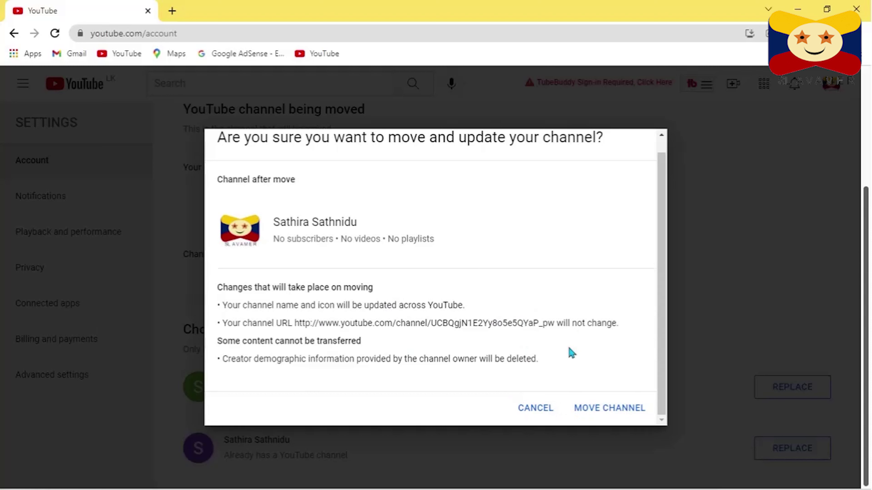
left_click(617, 414)
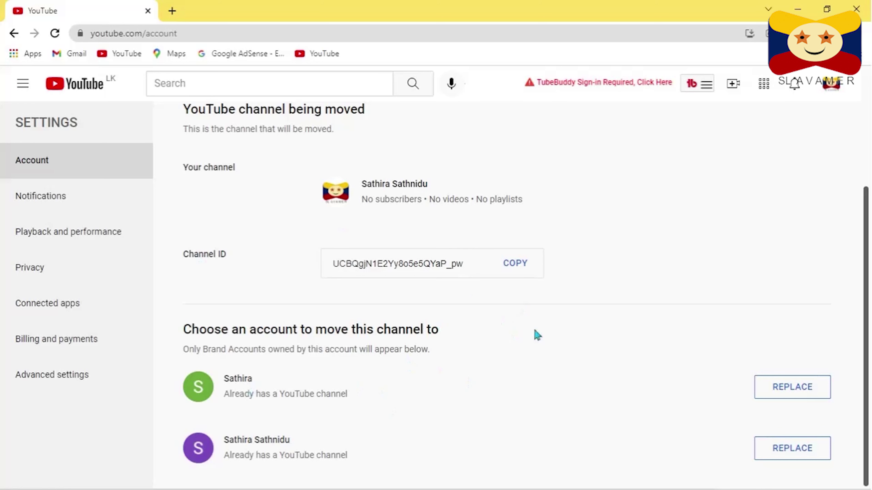
scroll(463, 318, "up", 4)
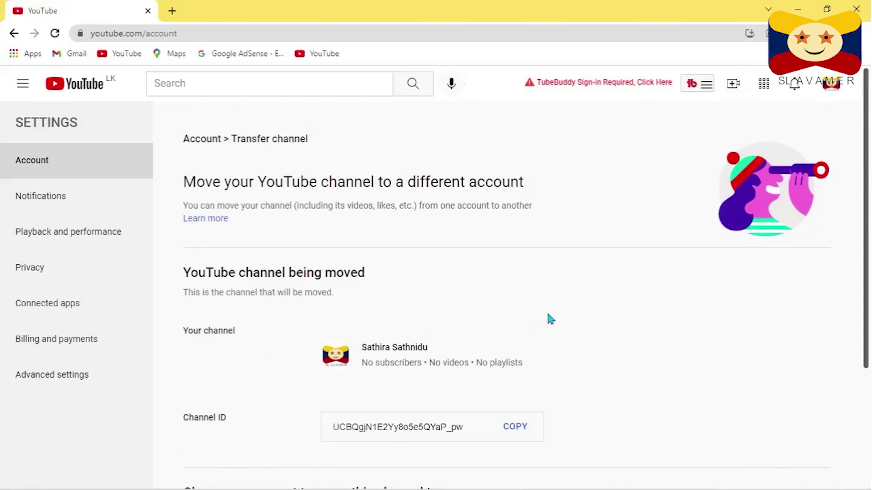
scroll(547, 318, "down", 4)
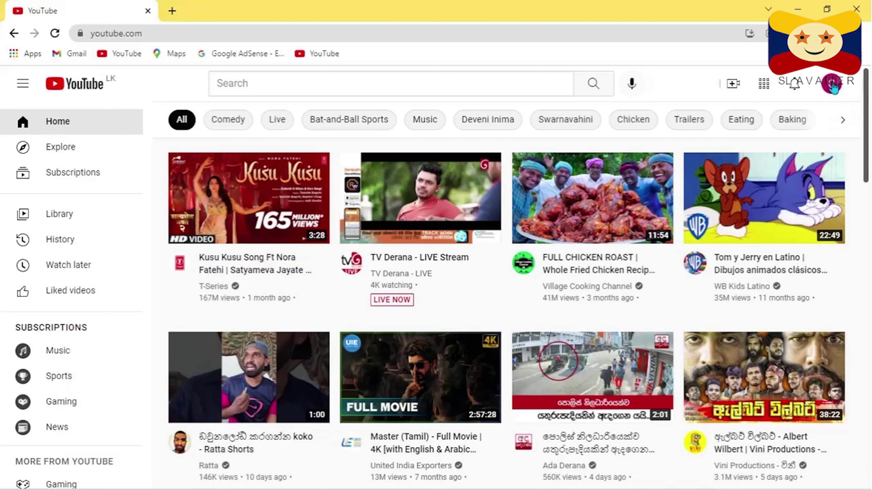
- Switch the active account from the personal account without a channel to the moved channel with the logo picture
left_click(833, 86)
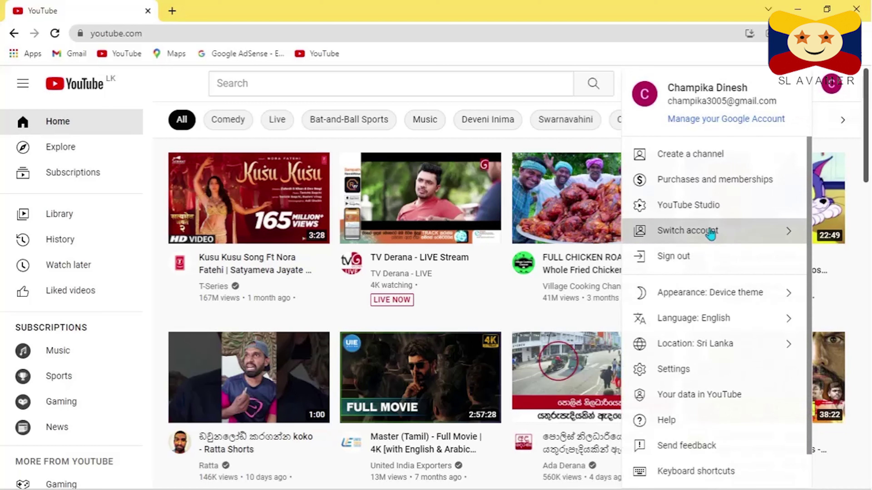
left_click(710, 235)
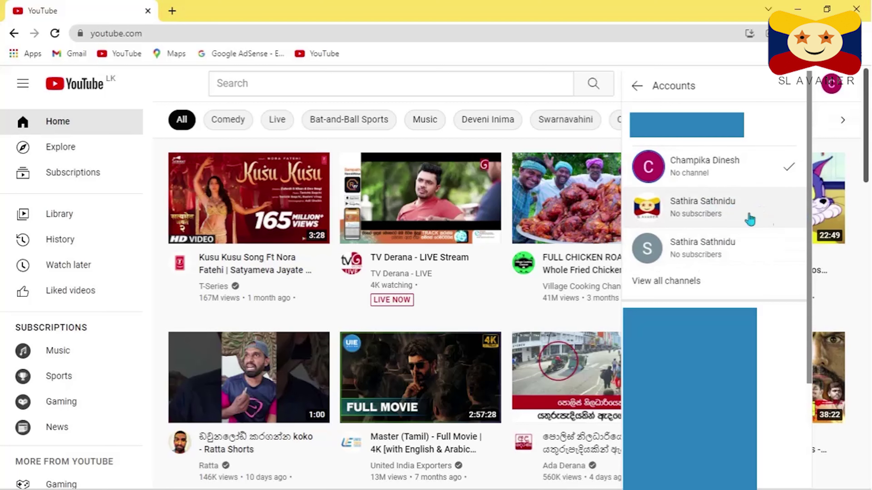
left_click(735, 214)
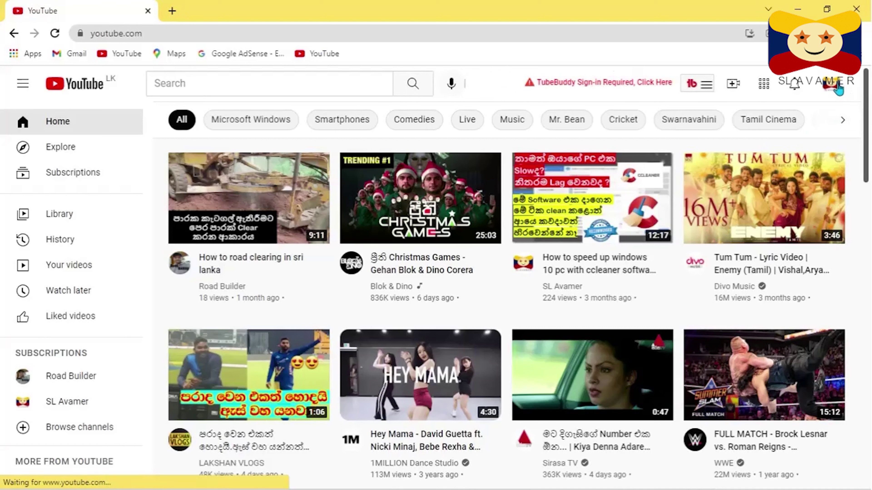
- Open the moved channel's account settings and go to adding or removing its channel managers
left_click(832, 84)
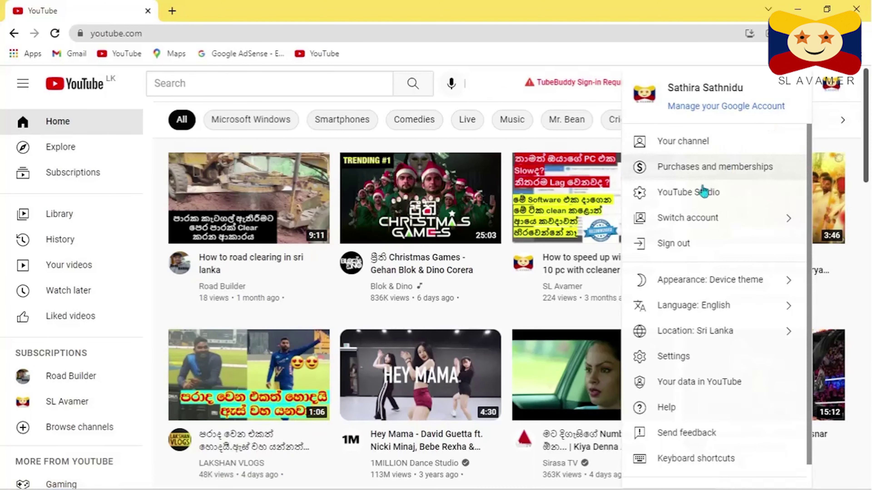
left_click(709, 357)
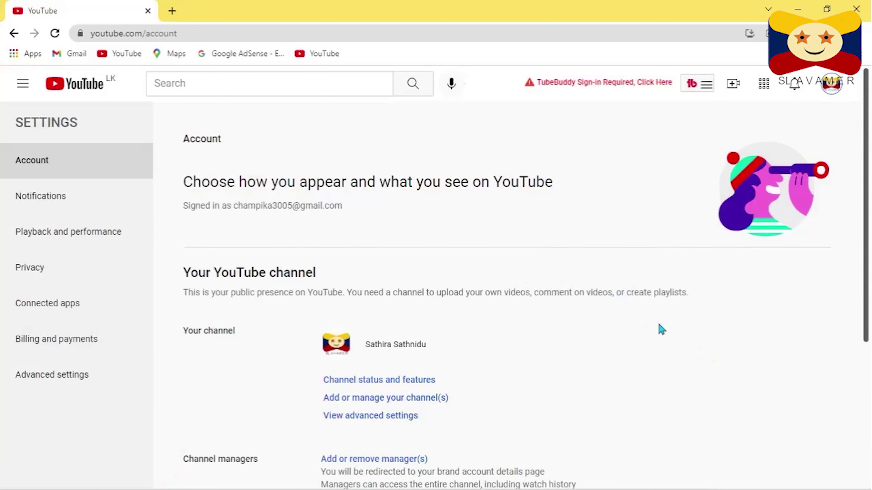
scroll(659, 329, "down", 3)
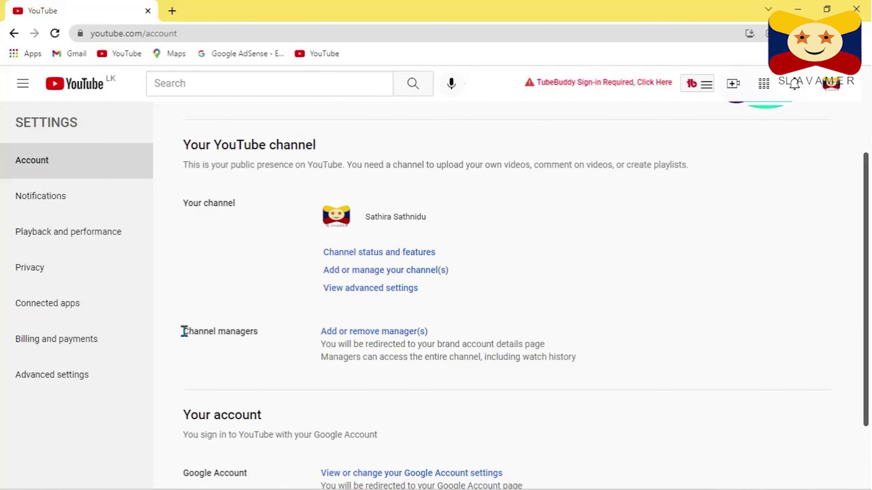
left_click_drag(183, 332, 551, 357)
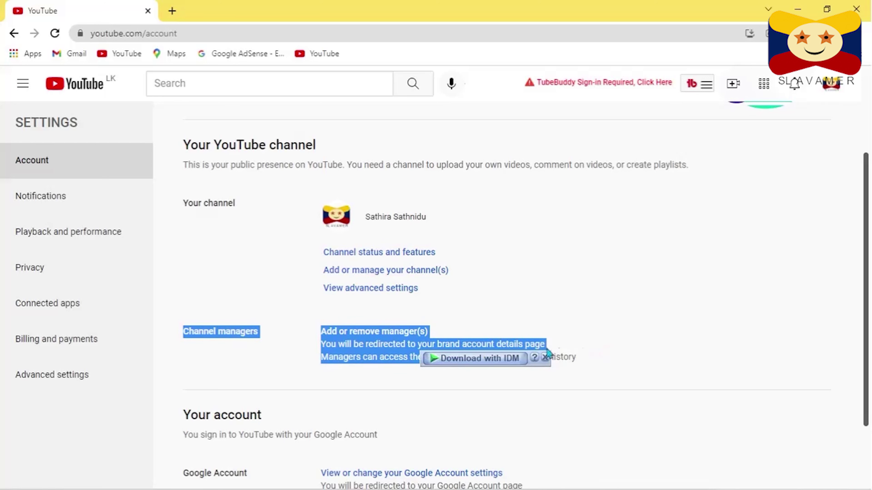
left_click(602, 330)
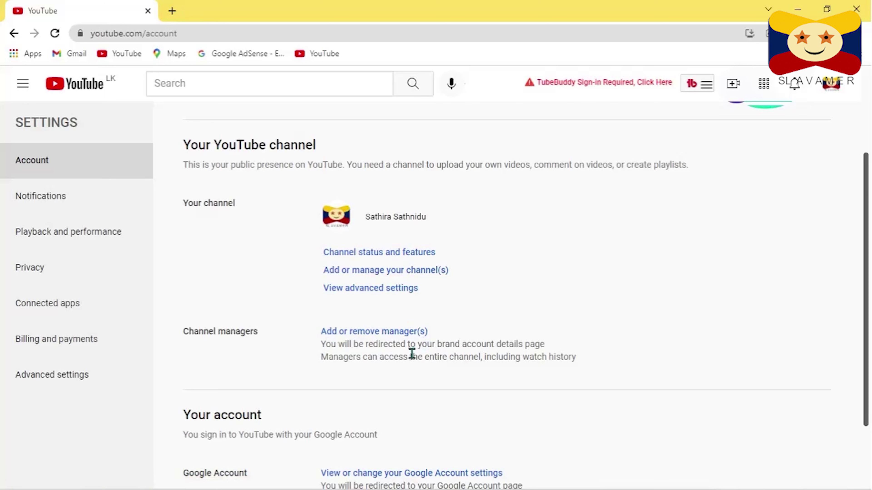
left_click(392, 336)
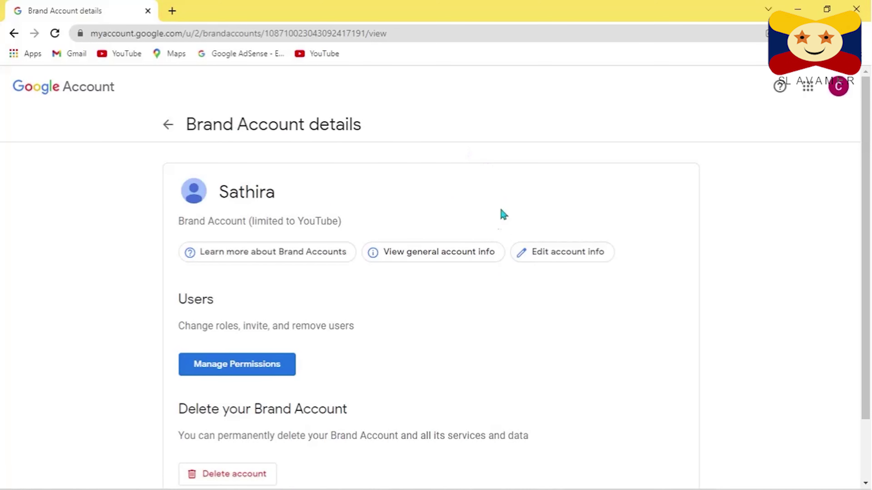
- Look over the brand account details and open the management of its user permissions
scroll(322, 222, "down", 2)
scroll(320, 220, "up", 2)
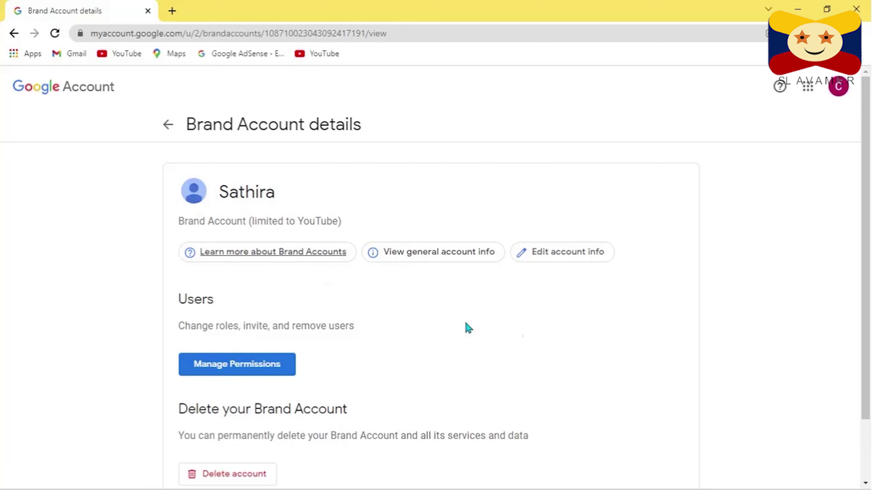
scroll(397, 288, "down", 2)
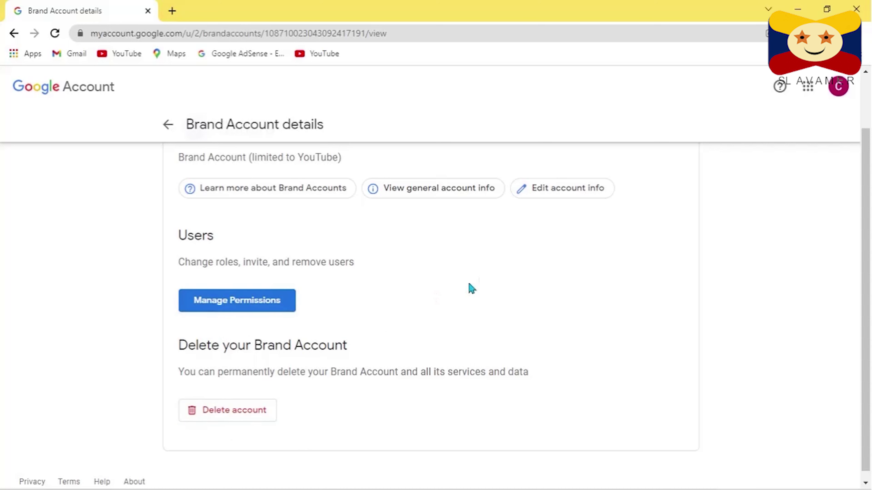
left_click(246, 306)
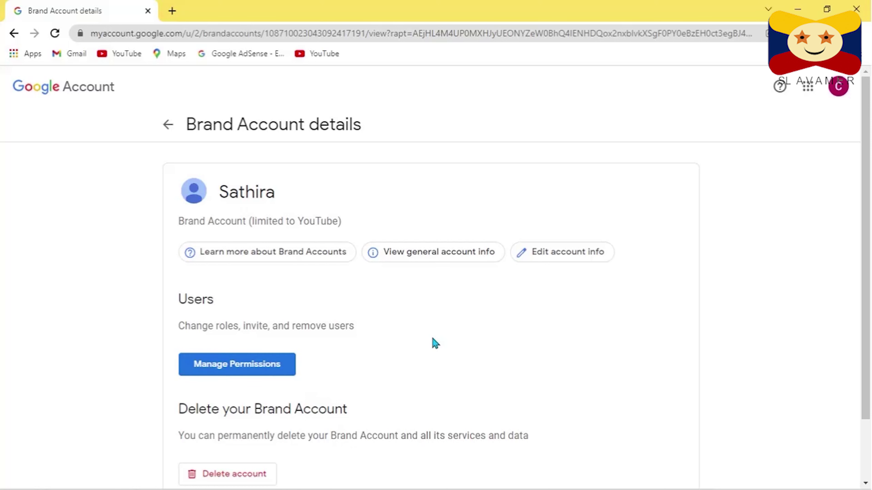
scroll(435, 344, "down", 2)
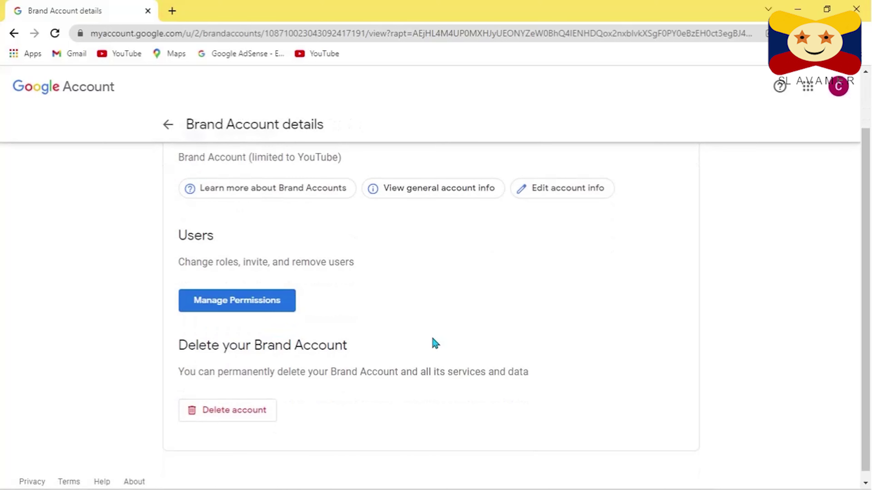
left_click(254, 306)
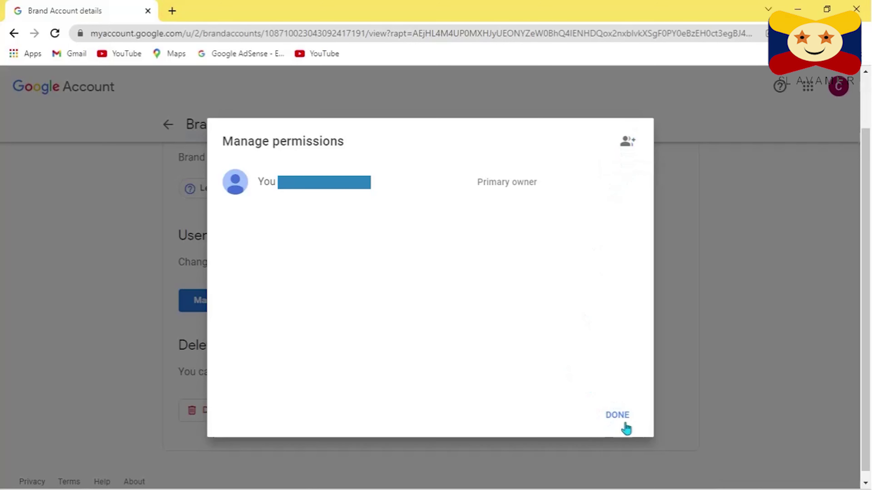
- Add a new user by pasting the invitee's e-mail address, assign the Owner role and send the invitation
left_click(629, 147)
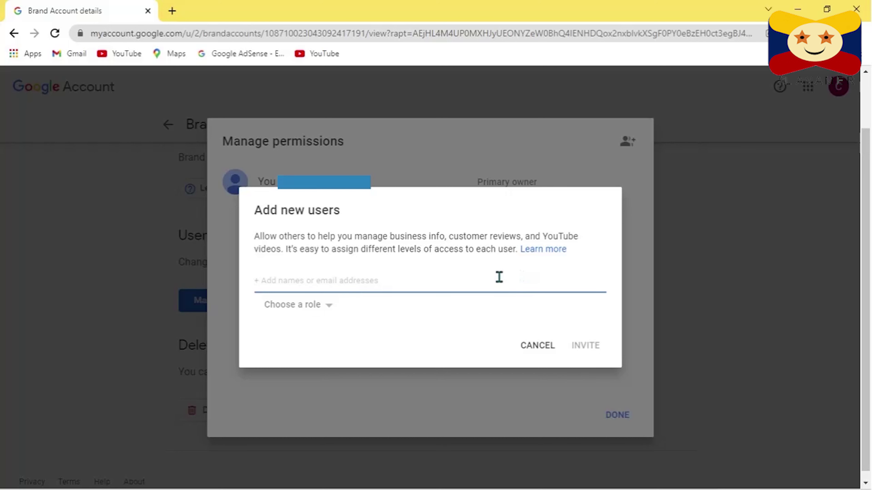
key("ctrl+v")
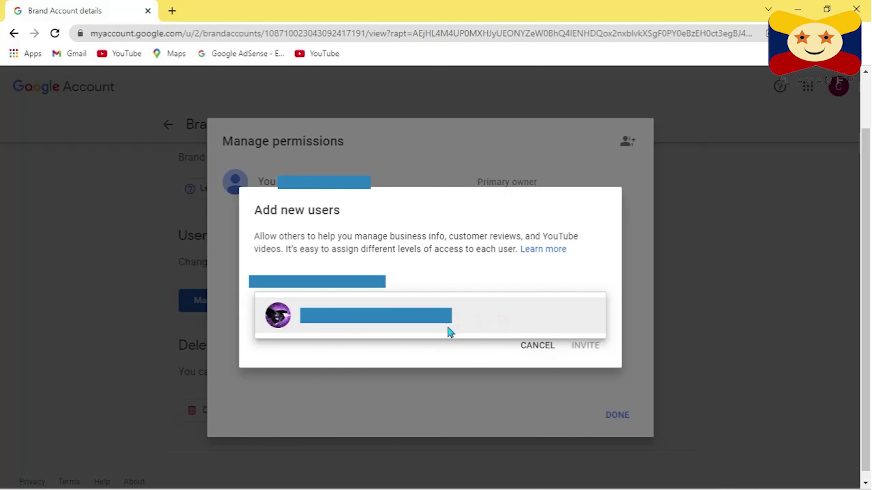
left_click(476, 322)
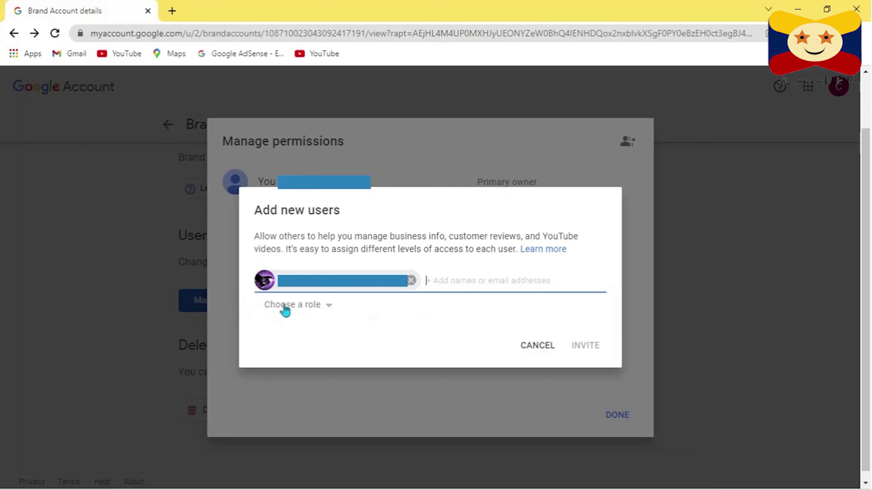
left_click(313, 311)
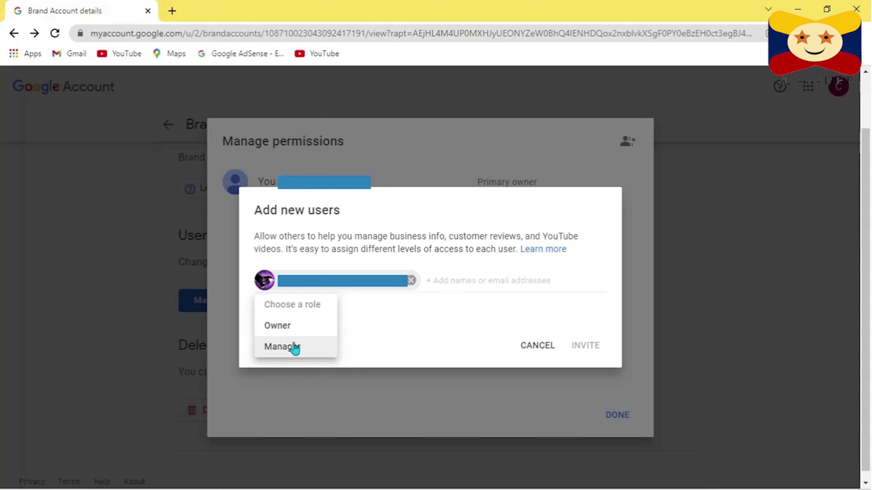
left_click(296, 333)
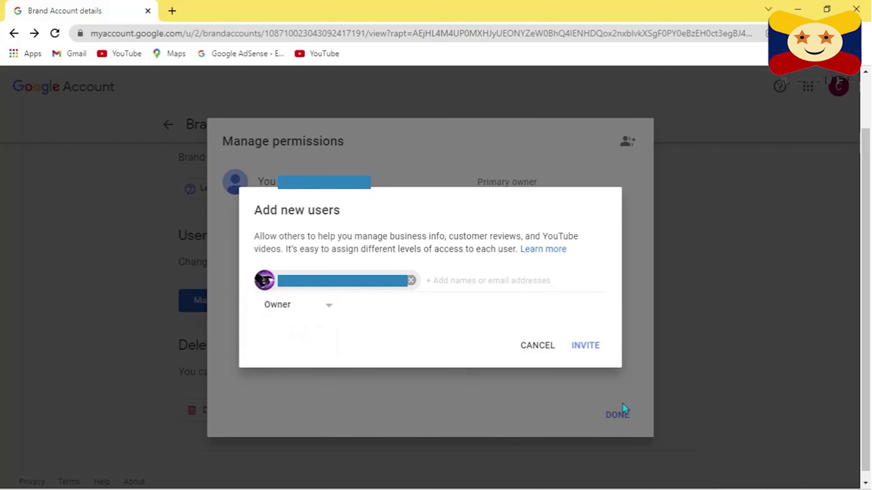
left_click(587, 346)
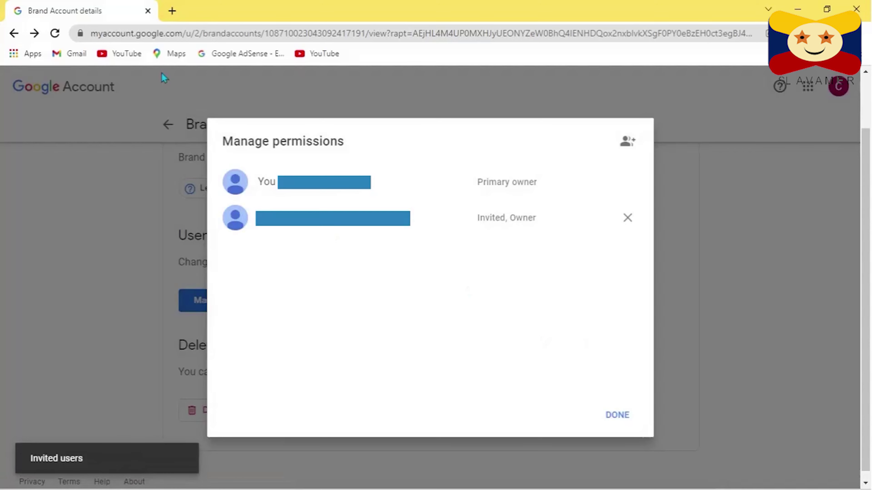
- Switch to Gmail in a new browser tab and open the e-mail inviting the recipient to own the brand account
left_click(172, 11)
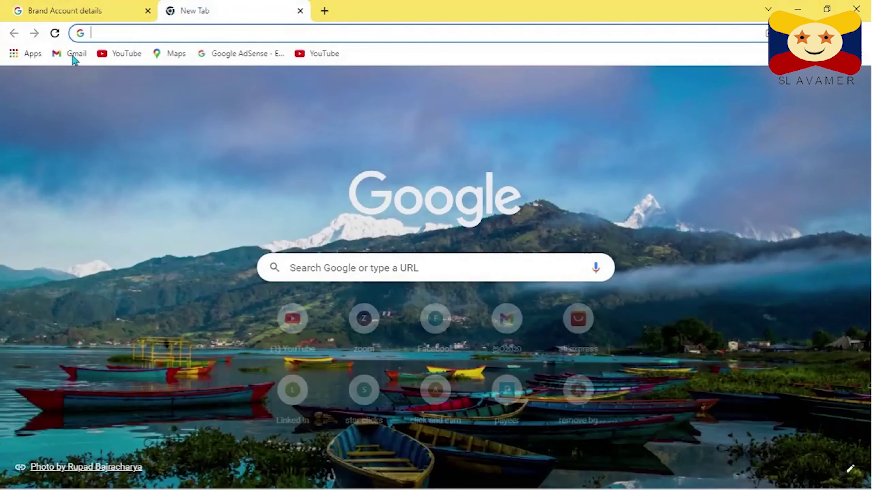
left_click(77, 57)
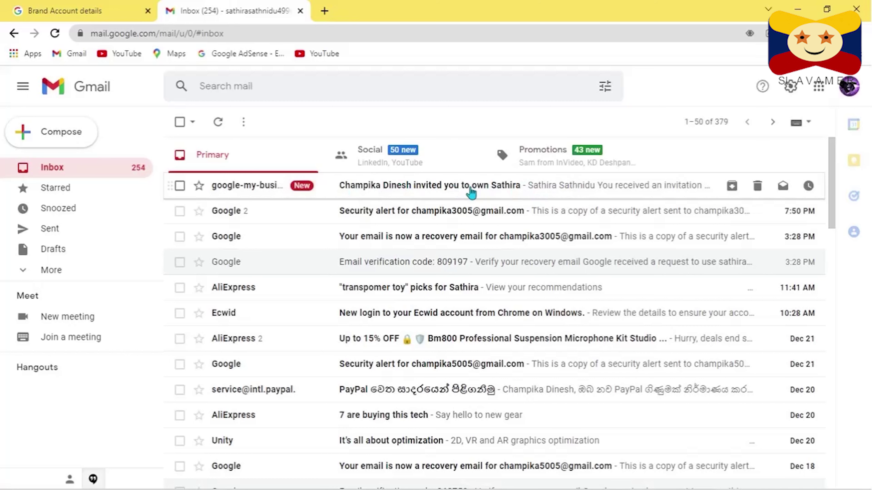
left_click(480, 188)
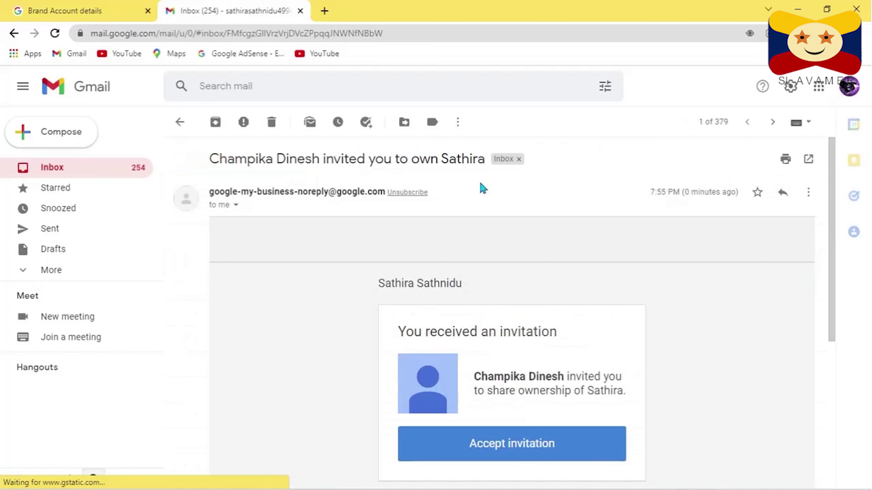
- Accept the brand account ownership invitation from the e-mail and confirm becoming an owner
scroll(665, 335, "down", 3)
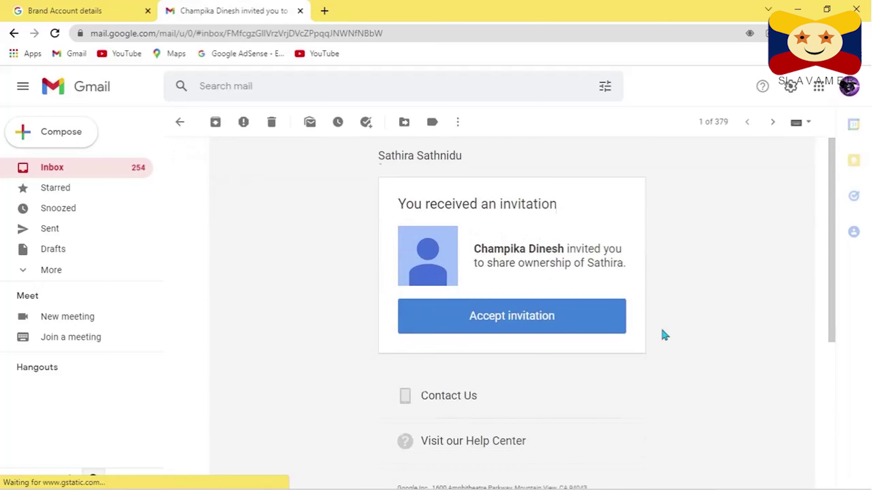
scroll(663, 335, "up", 2)
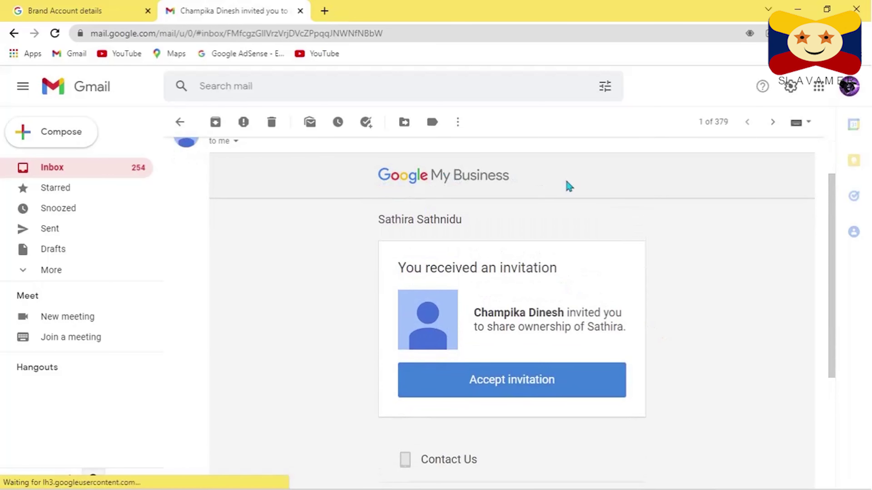
scroll(683, 311, "down", 2)
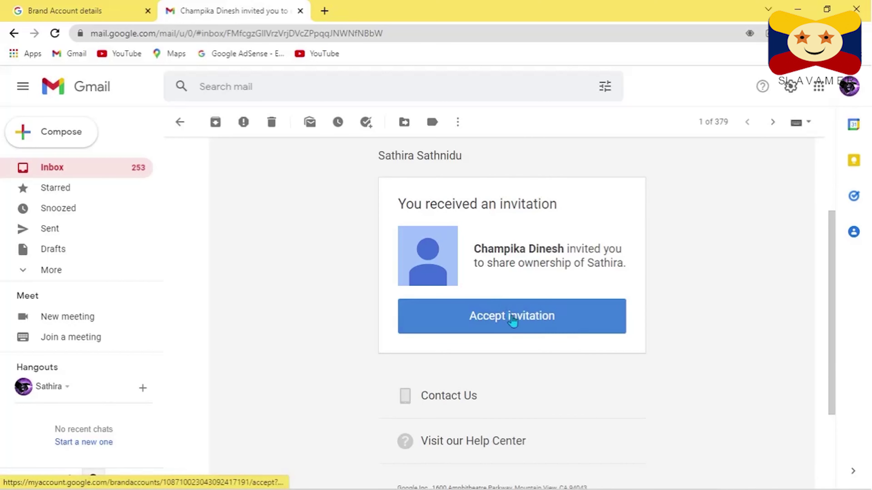
left_click(576, 325)
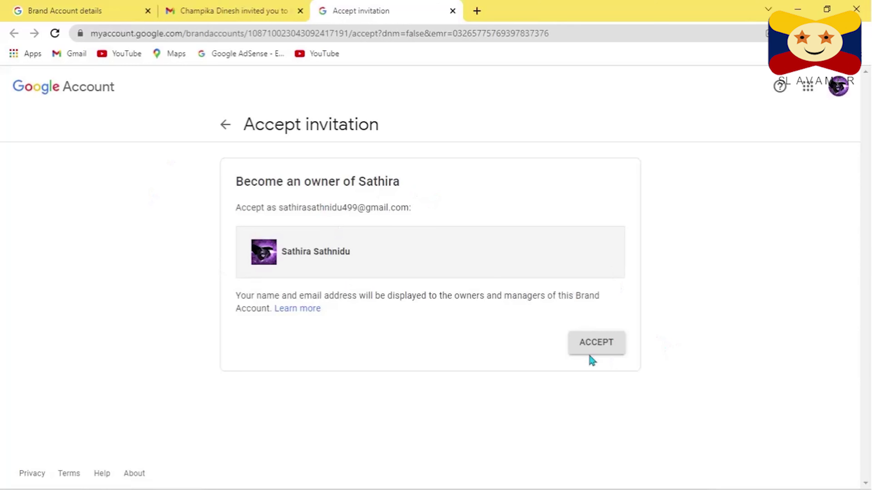
left_click(601, 345)
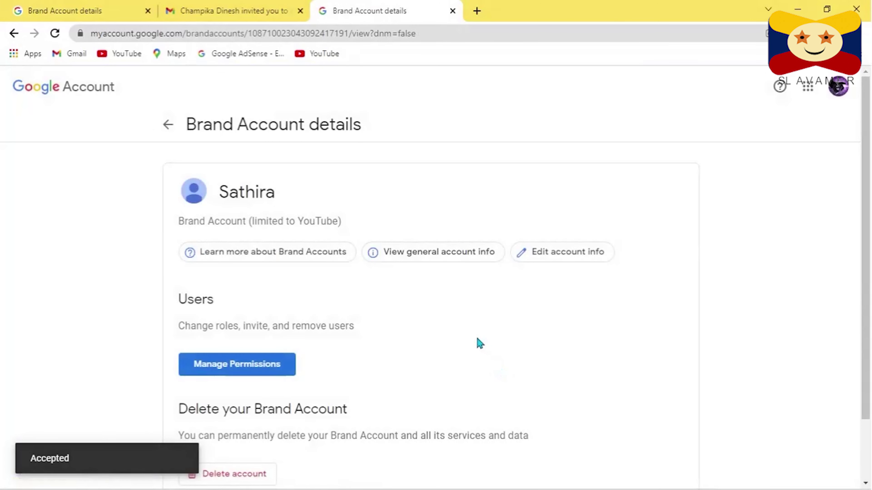
- Open the brand account's permission management, verifying the sign-in with the account password when asked
scroll(478, 342, "down", 2)
scroll(464, 341, "up", 2)
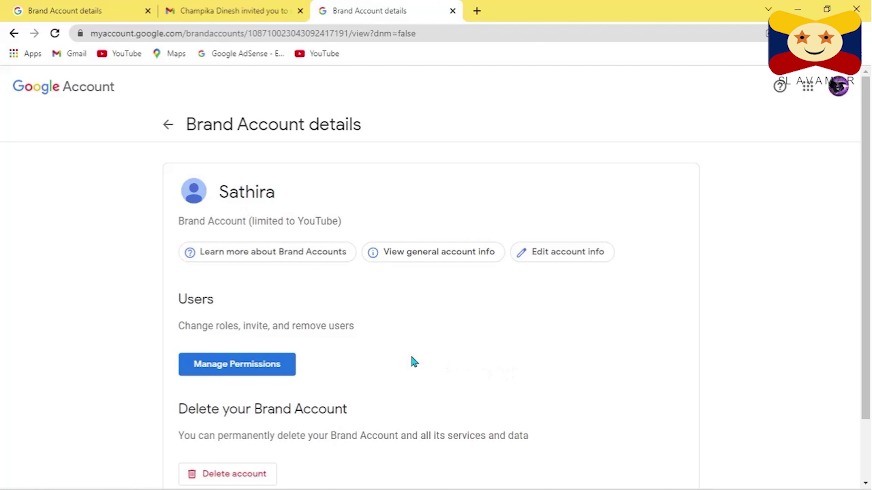
left_click(262, 369)
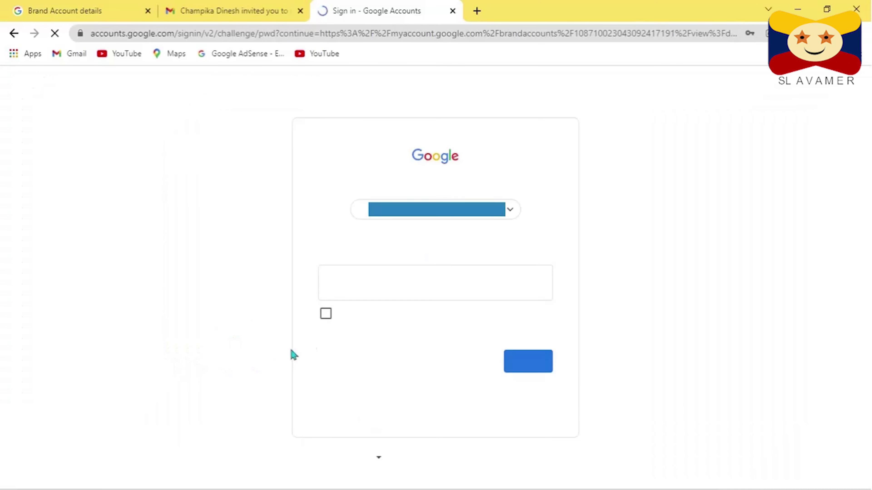
left_click(452, 279)
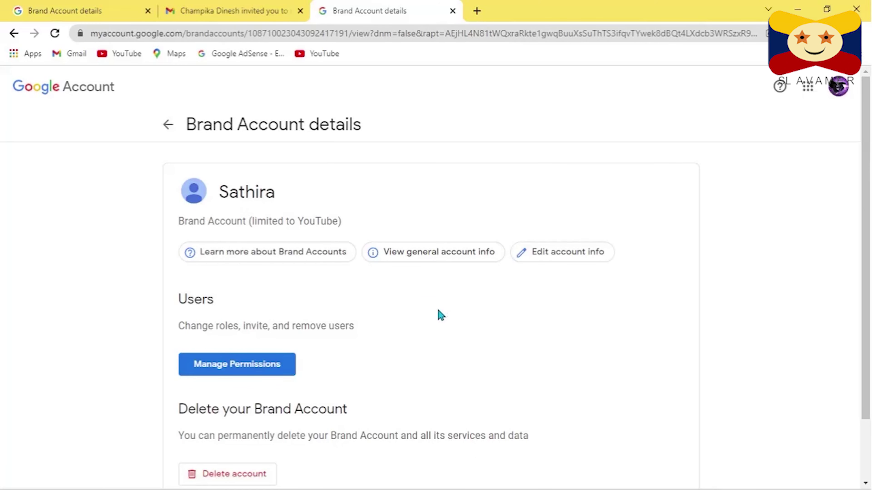
left_click(268, 370)
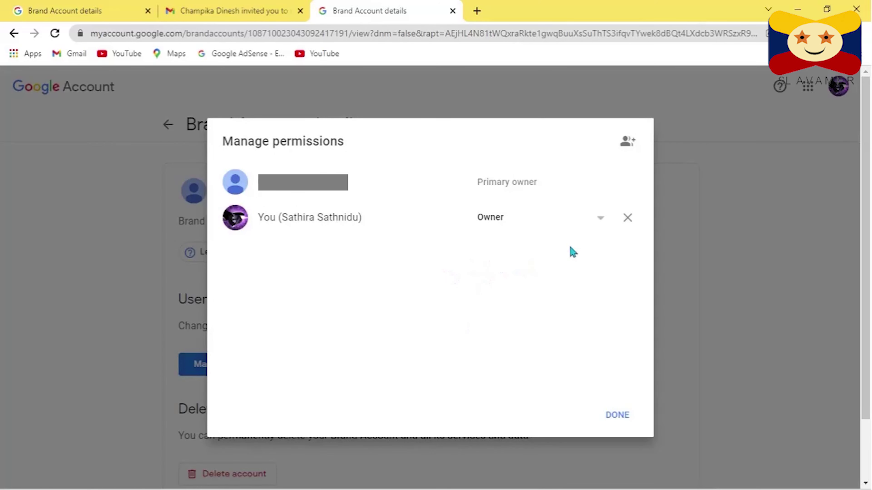
- Try to change the new owner's role to Primary owner and transfer the brand account's primary ownership
left_click(520, 217)
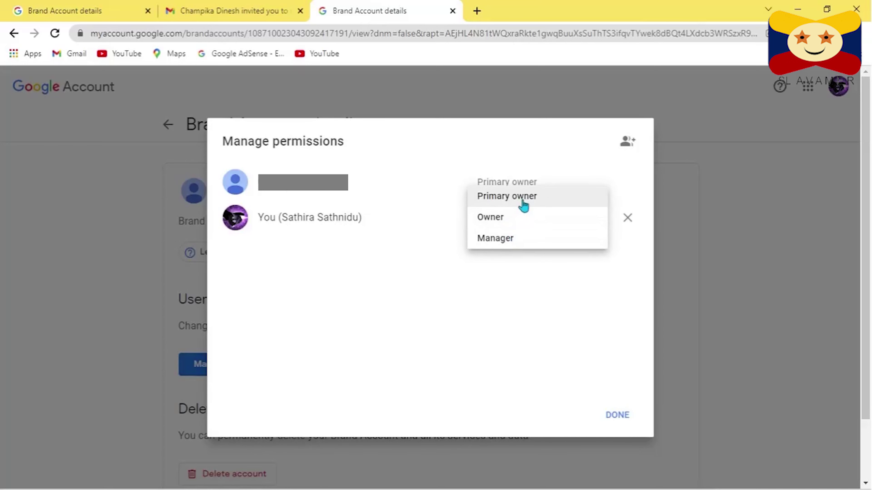
left_click(523, 219)
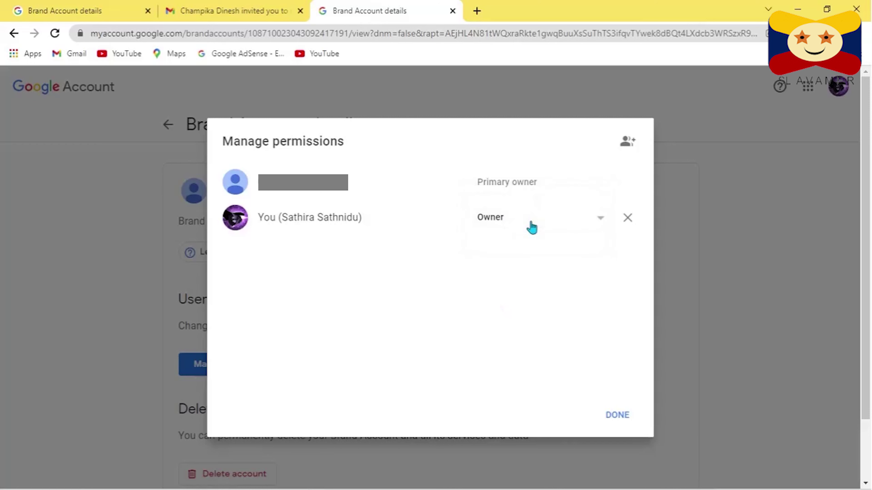
left_click(520, 209)
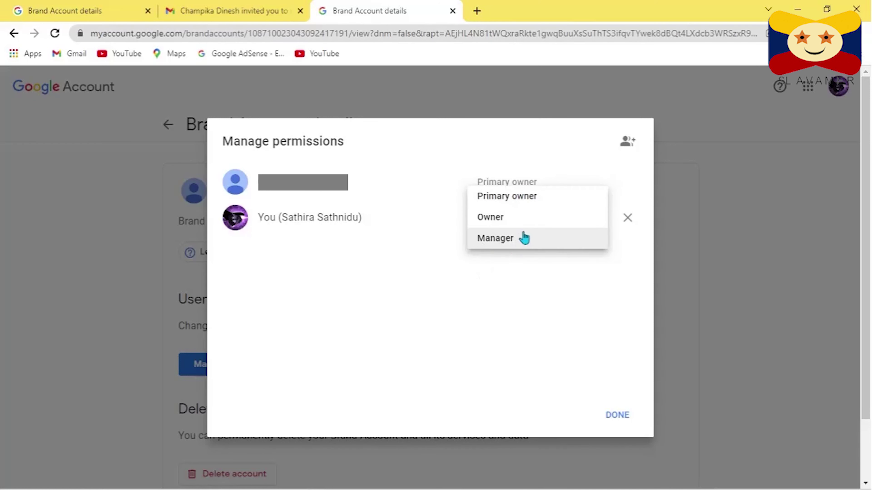
left_click(530, 223)
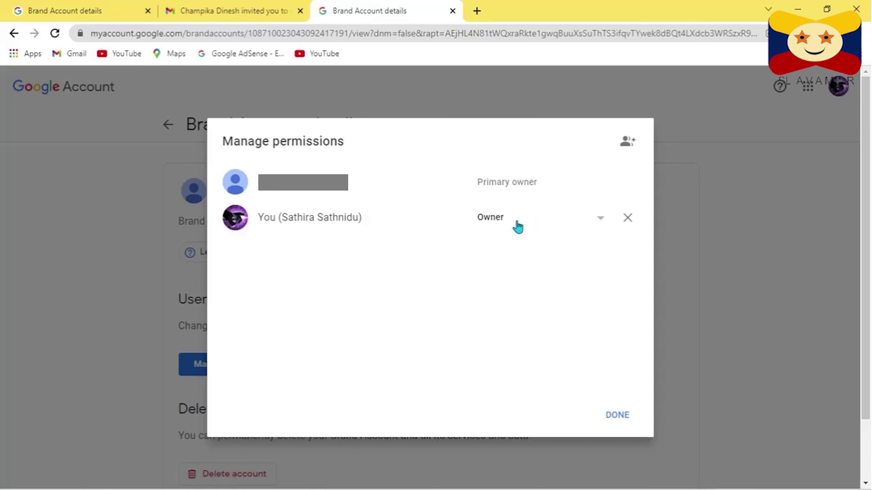
left_click(529, 222)
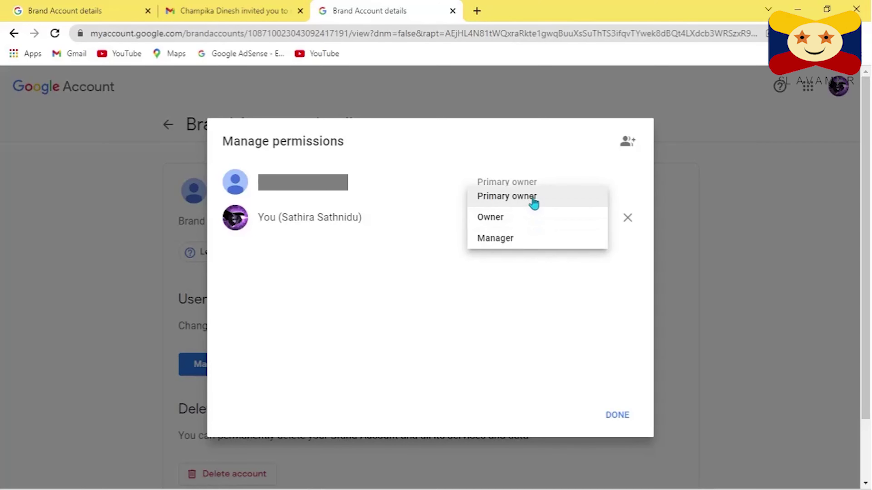
left_click(533, 197)
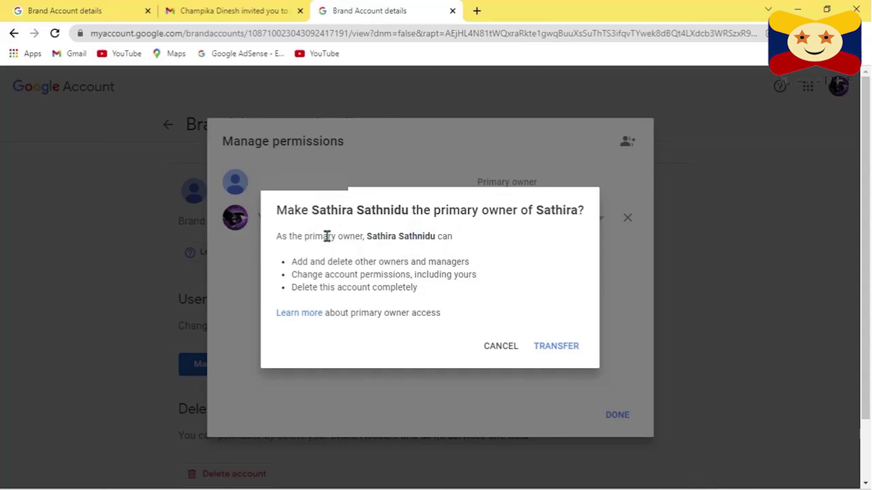
left_click(558, 348)
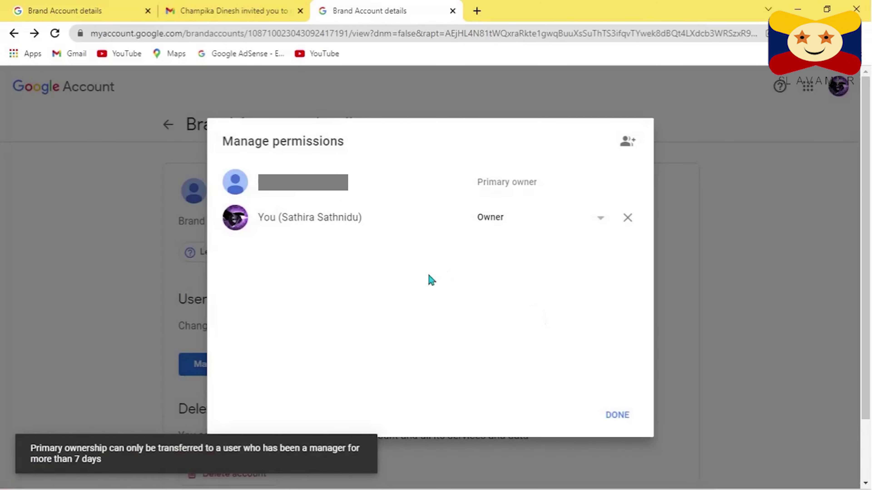